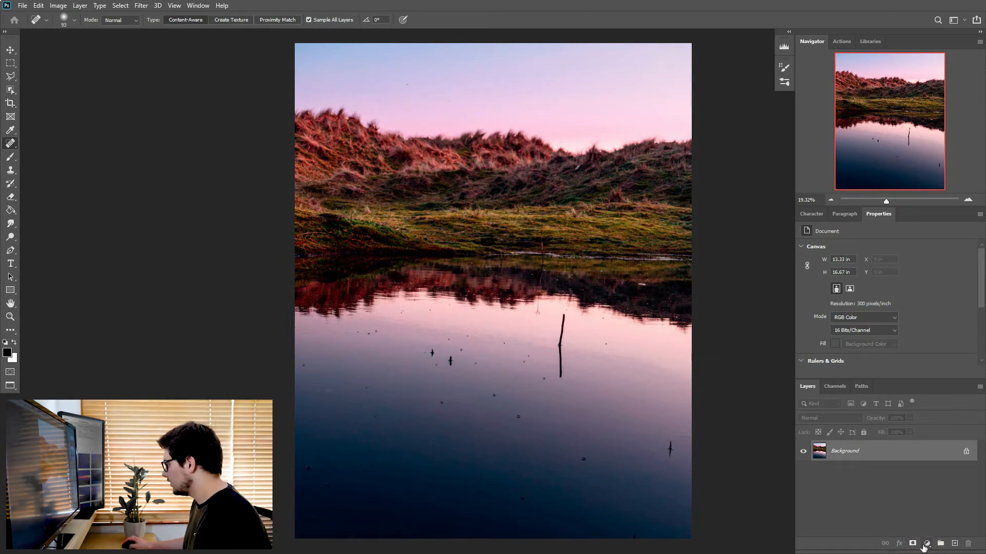
# Add a Levels adjustment layer with input levels 117, 0.45 and 234 to exaggerate the blemishes in the sky.
pyautogui.click(927, 544)
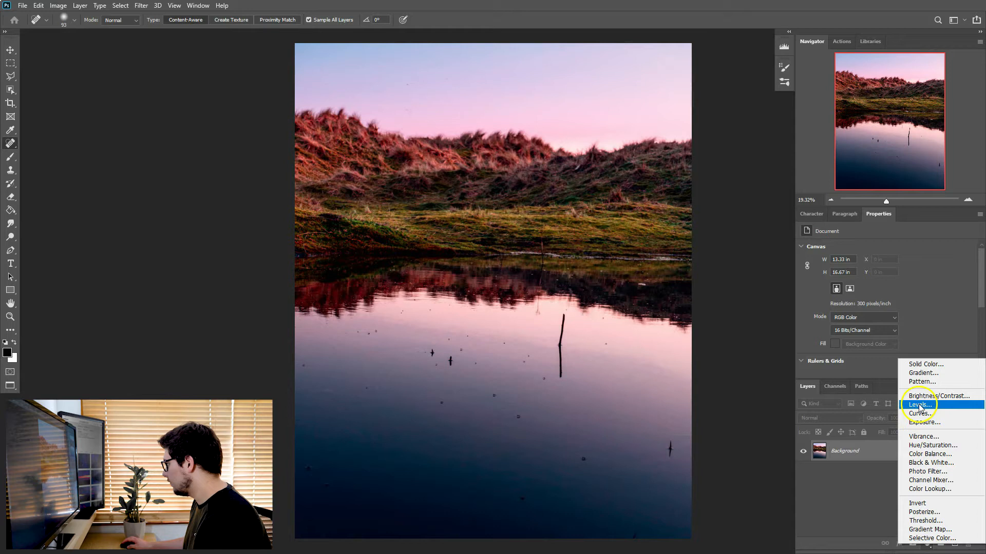
pyautogui.click(871, 469)
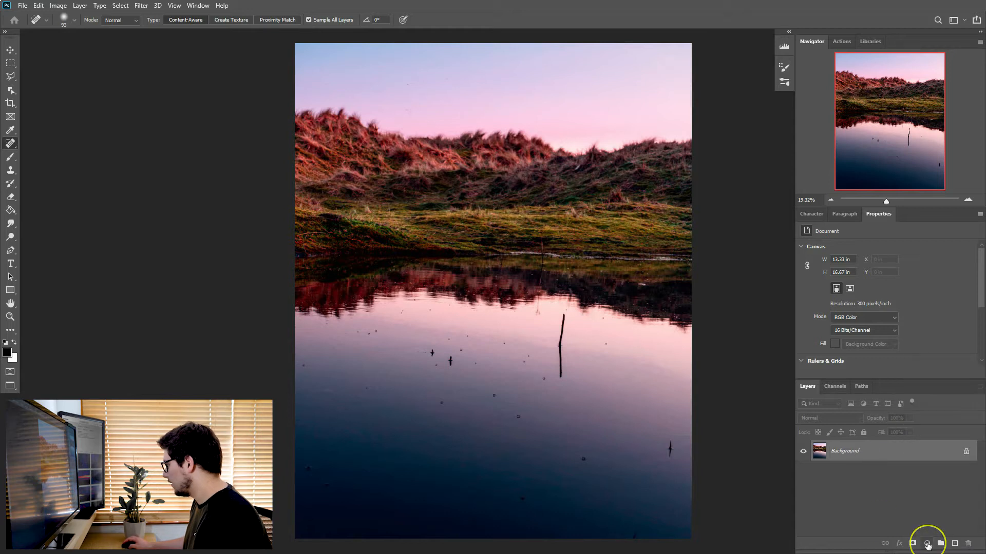
pyautogui.click(927, 544)
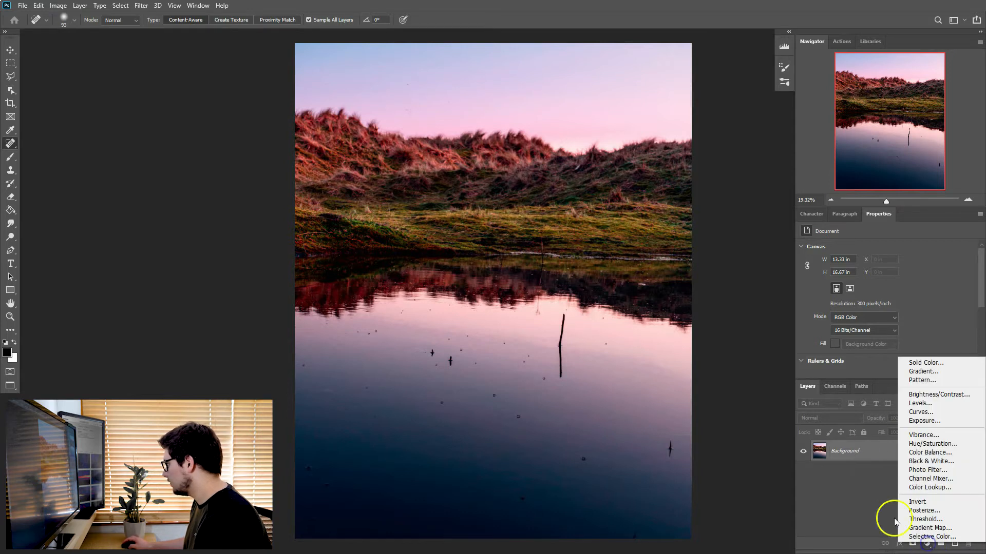
pyautogui.click(919, 404)
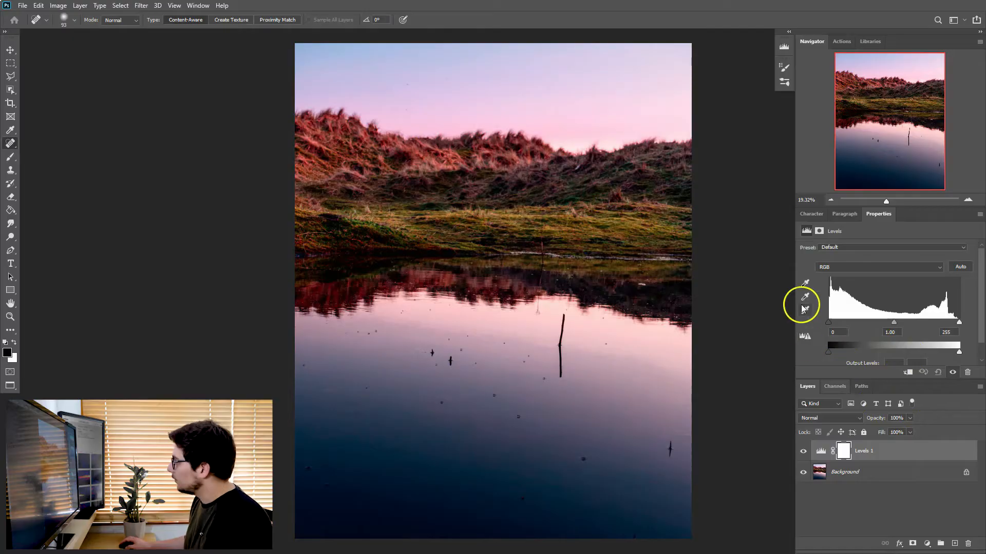
pyautogui.moveTo(829, 324); pyautogui.dragTo(950, 322)
pyautogui.moveTo(868, 323); pyautogui.dragTo(933, 324)
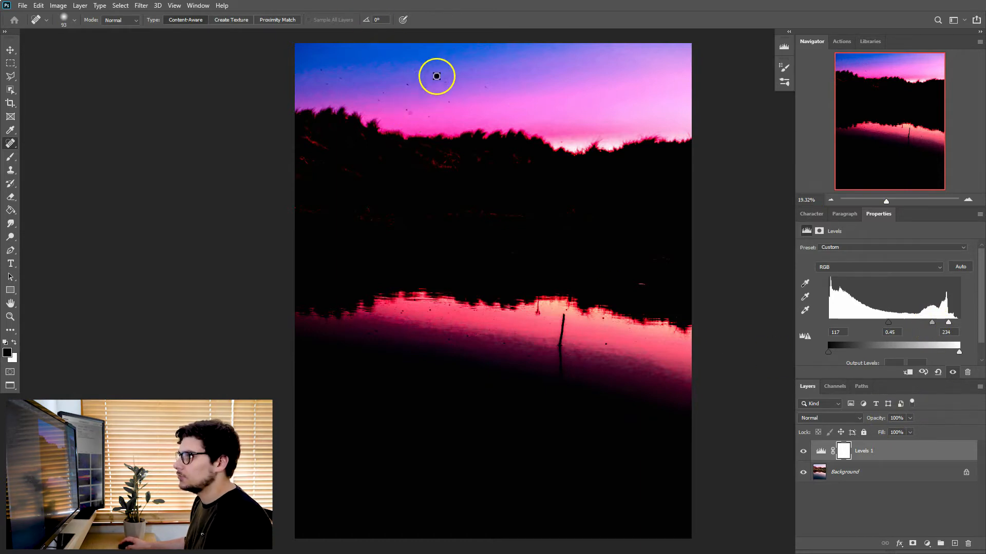
# Create a new empty layer for retouching and place it between the Background and the Levels adjustment.
pyautogui.moveTo(886, 199)
pyautogui.mouseDown()
pyautogui.moveTo(904, 202)
pyautogui.moveTo(895, 202)
pyautogui.mouseUp()
pyautogui.moveTo(880, 121); pyautogui.dragTo(840, 58)
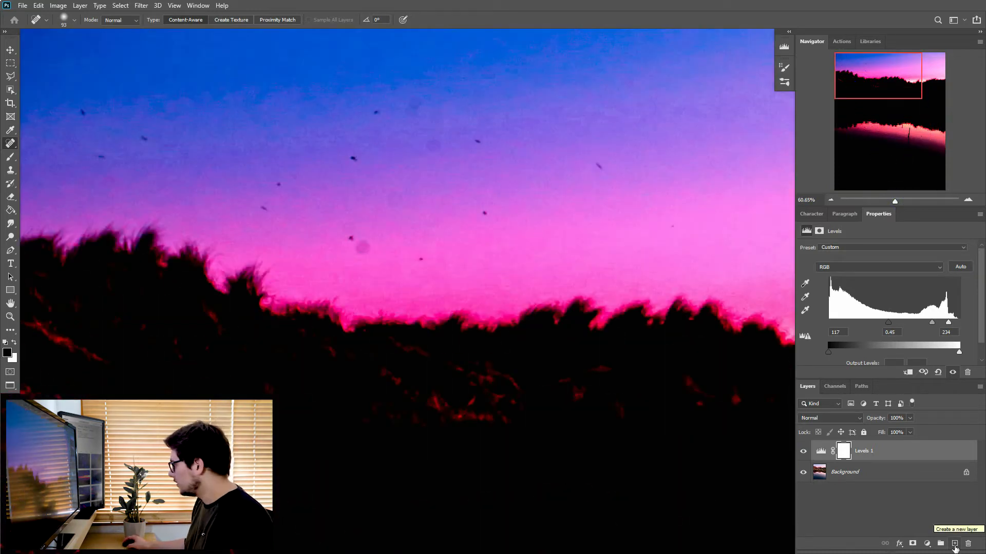
pyautogui.click(954, 544)
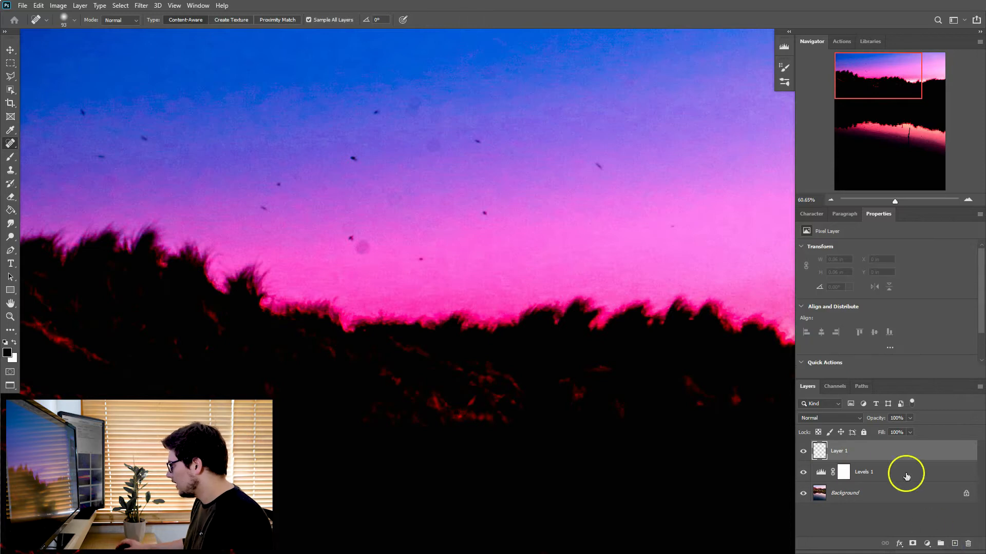
pyautogui.moveTo(869, 455); pyautogui.dragTo(874, 489)
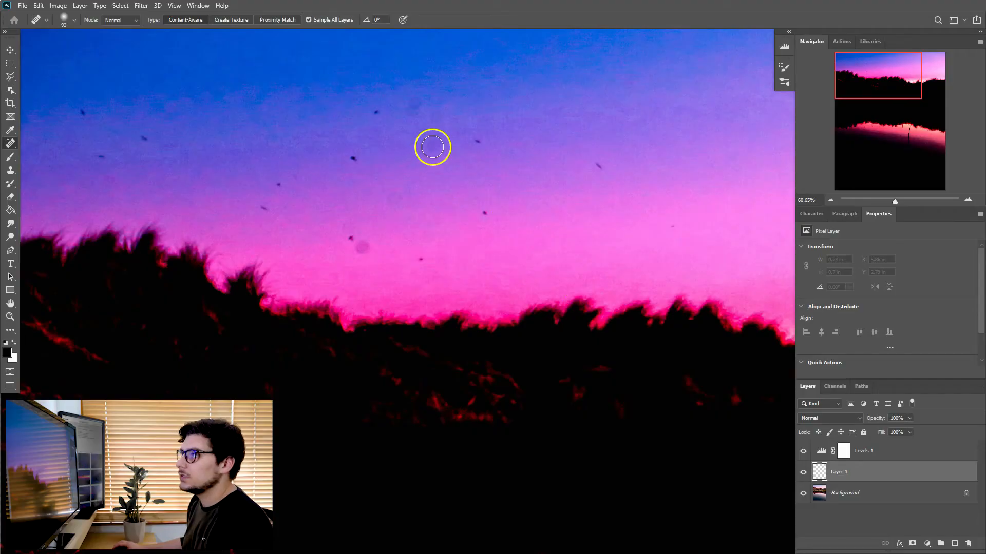
# Remove the faint round sensor dust spots from the sky with the Spot Healing Brush on Layer 1.
pyautogui.click(431, 145)
pyautogui.moveTo(440, 106)
pyautogui.mouseDown()
pyautogui.moveTo(436, 120)
pyautogui.moveTo(420, 105)
pyautogui.moveTo(428, 110)
pyautogui.mouseUp()
pyautogui.click(499, 71)
pyautogui.moveTo(368, 236)
pyautogui.mouseDown()
pyautogui.moveTo(378, 262)
pyautogui.moveTo(411, 240)
pyautogui.moveTo(355, 241)
pyautogui.mouseUp()
pyautogui.click(426, 236)
pyautogui.click(365, 250)
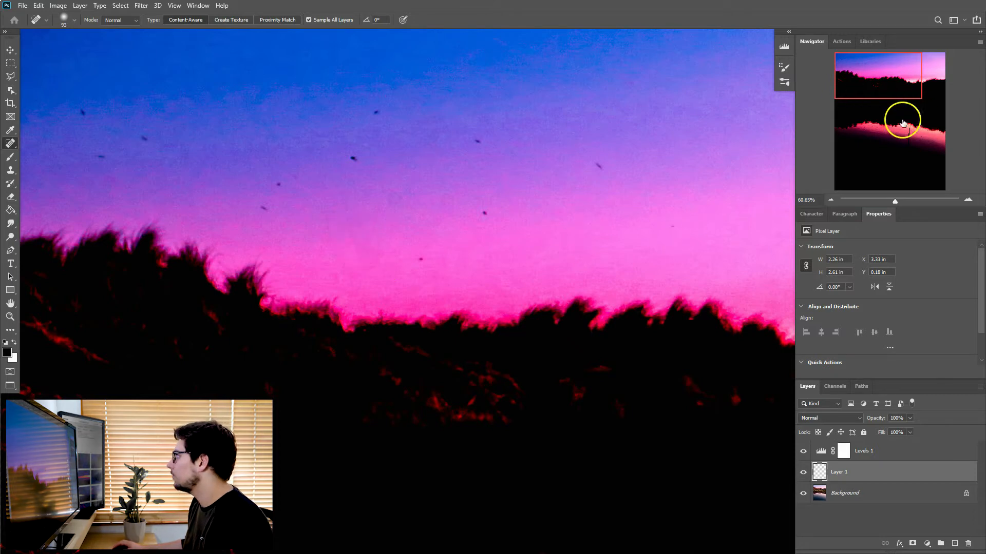
pyautogui.click(390, 200)
pyautogui.moveTo(852, 90); pyautogui.dragTo(901, 76)
pyautogui.moveTo(576, 52); pyautogui.dragTo(550, 40)
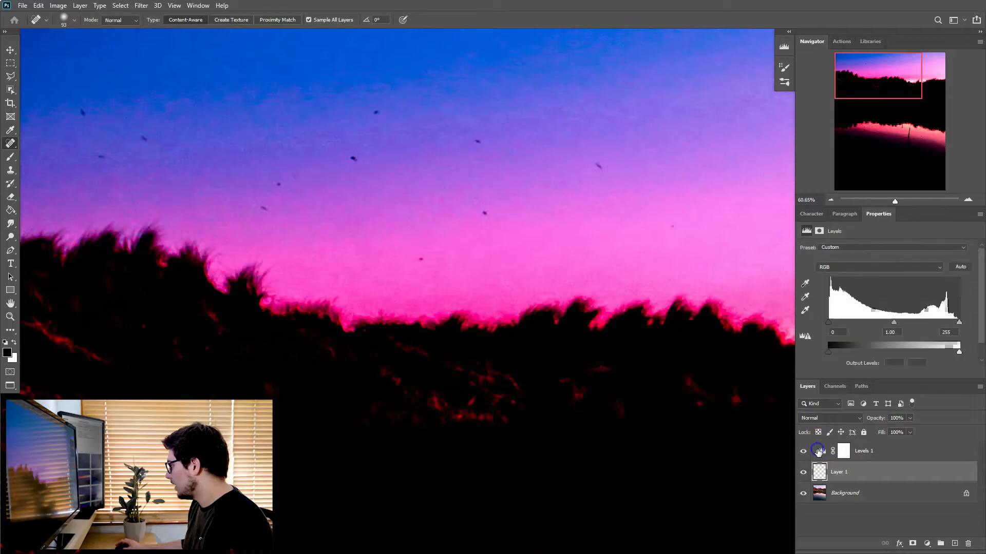
# Delete the Levels 1 adjustment layer.
pyautogui.click(818, 450)
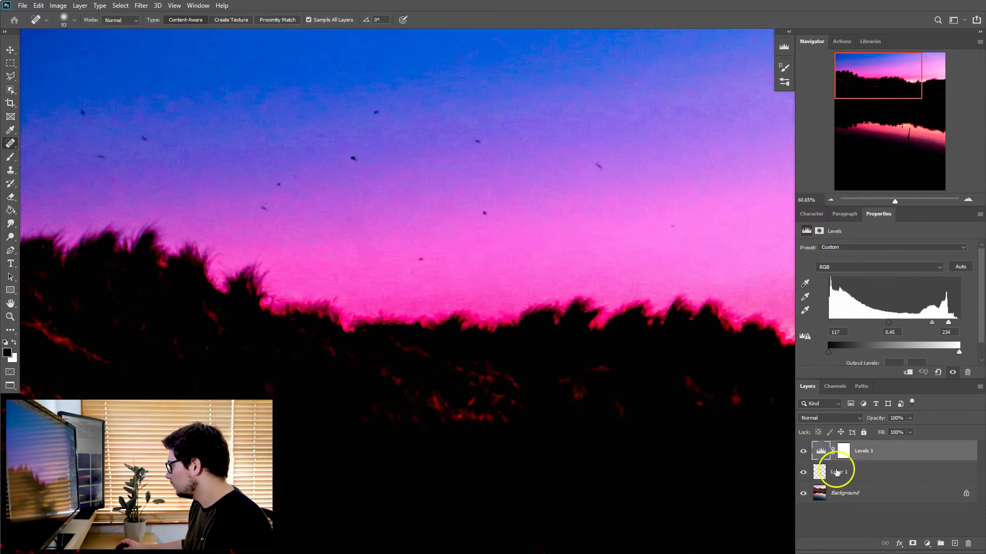
pyautogui.click(969, 546)
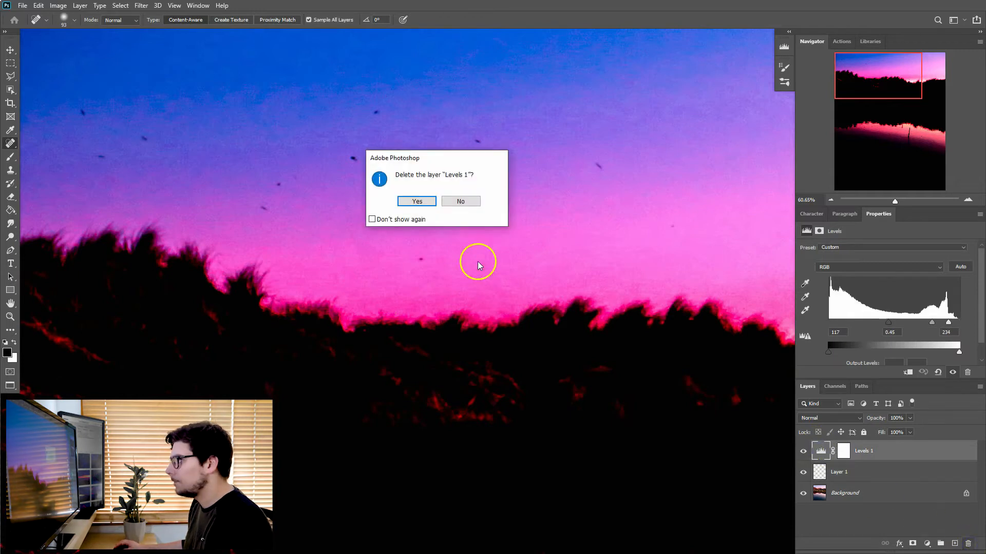
pyautogui.click(414, 200)
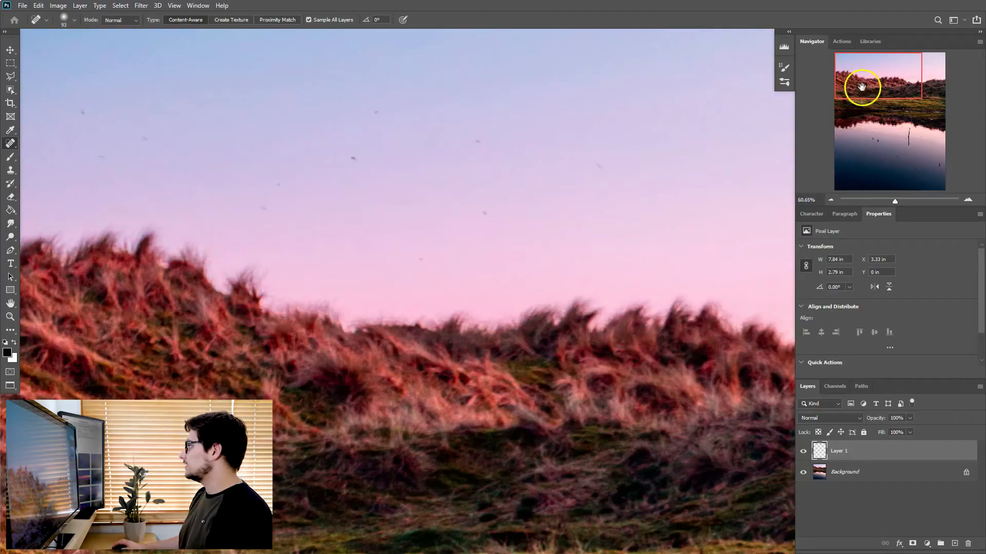
# Heal the small dark specks scattered over the left and central sky above the dunes.
pyautogui.moveTo(860, 87); pyautogui.dragTo(821, 47)
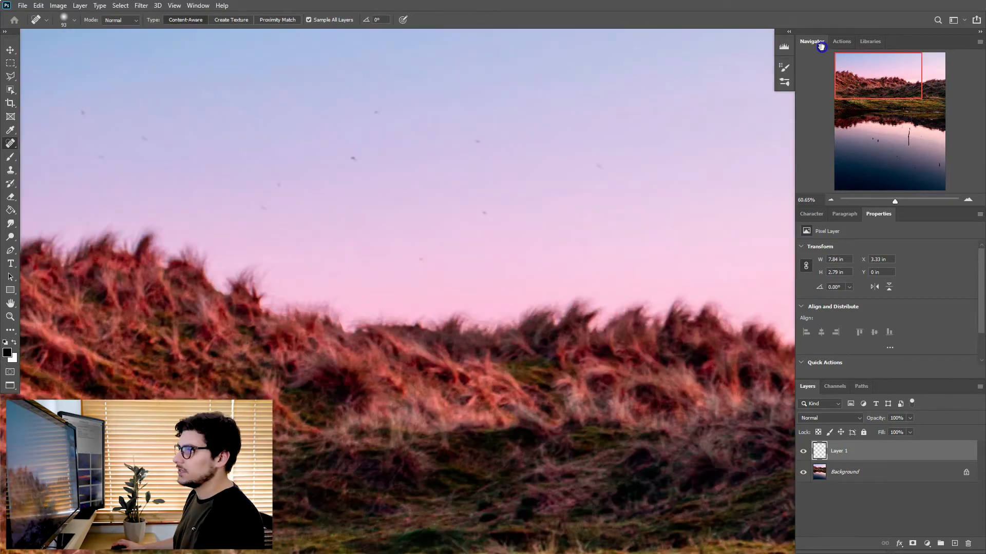
pyautogui.click(80, 109)
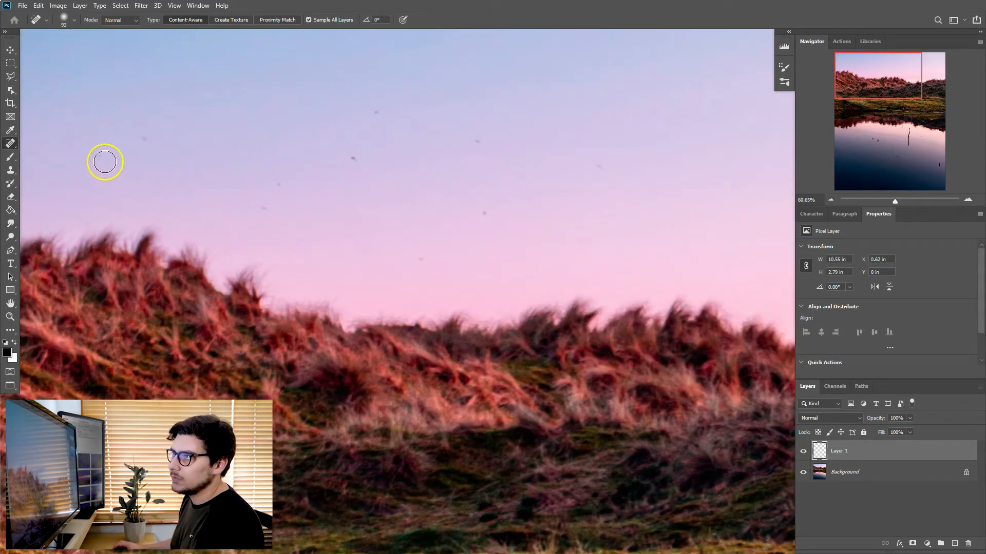
pyautogui.moveTo(111, 156); pyautogui.dragTo(99, 156)
pyautogui.click(142, 138)
pyautogui.click(261, 208)
pyautogui.click(272, 181)
pyautogui.moveTo(341, 157); pyautogui.dragTo(385, 154)
pyautogui.click(376, 112)
pyautogui.moveTo(484, 146); pyautogui.dragTo(495, 146)
pyautogui.click(487, 231)
# Reduce the healing brush to 60 px and heal the specks low in the central sky and further right.
pyautogui.press('[')
pyautogui.press('[')
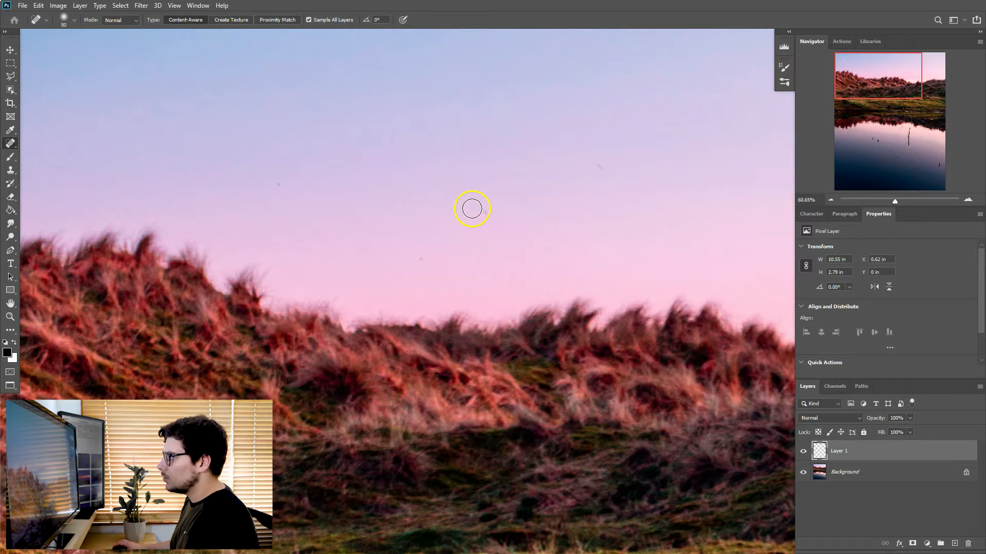
pyautogui.click(427, 260)
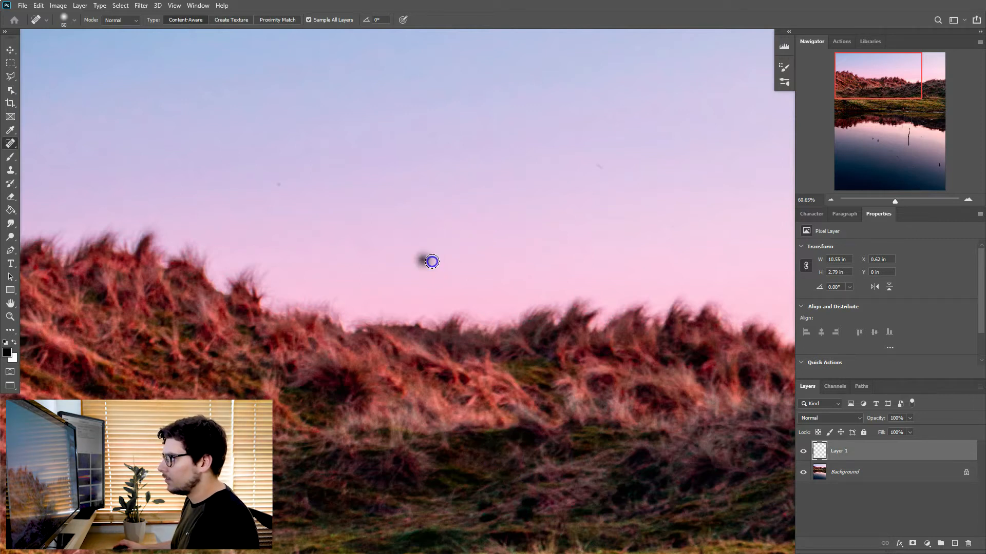
pyautogui.moveTo(588, 162); pyautogui.dragTo(623, 178)
# Heal the last specks in the left part of the sky and fit the whole photo on screen.
pyautogui.moveTo(897, 47); pyautogui.dragTo(964, 54)
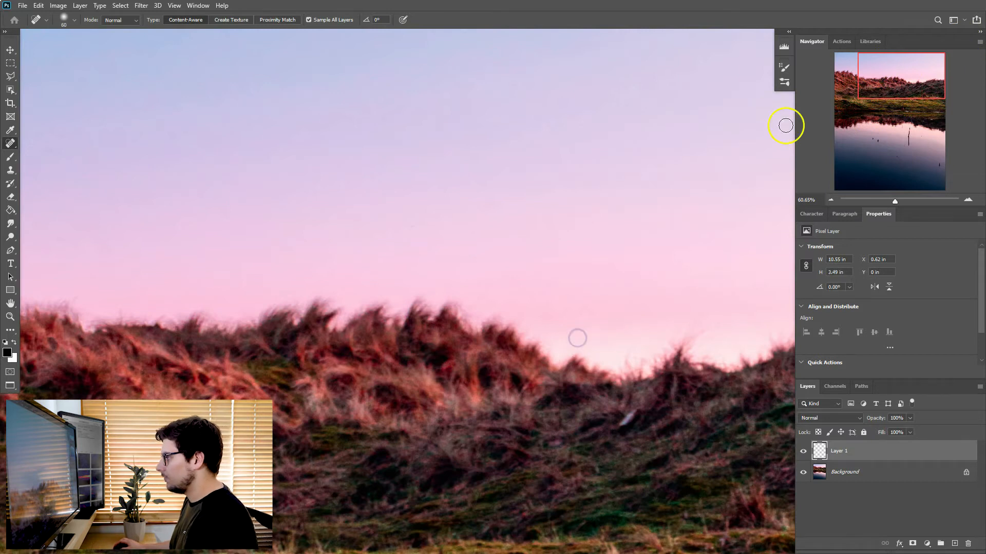
pyautogui.moveTo(869, 106); pyautogui.dragTo(878, 75)
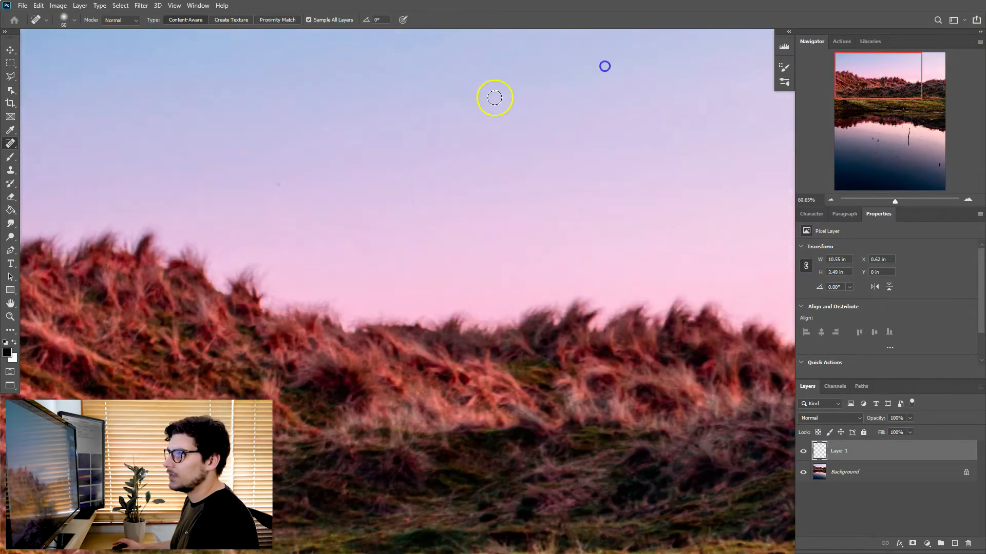
pyautogui.click(279, 186)
pyautogui.click(211, 138)
pyautogui.click(105, 170)
pyautogui.moveTo(909, 105); pyautogui.dragTo(937, 61)
pyautogui.click(209, 30)
pyautogui.click(174, 5)
pyautogui.click(211, 97)
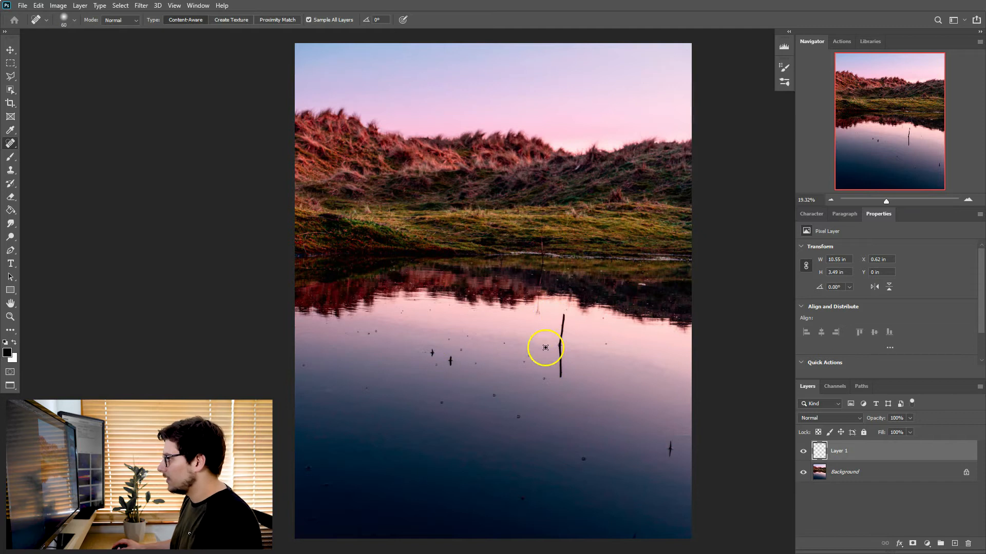
# Heal the dark specks and floating debris in the dark water at the lower right of the photo.
pyautogui.moveTo(886, 202); pyautogui.dragTo(896, 202)
pyautogui.moveTo(883, 121); pyautogui.dragTo(932, 213)
pyautogui.moveTo(624, 271); pyautogui.dragTo(606, 270)
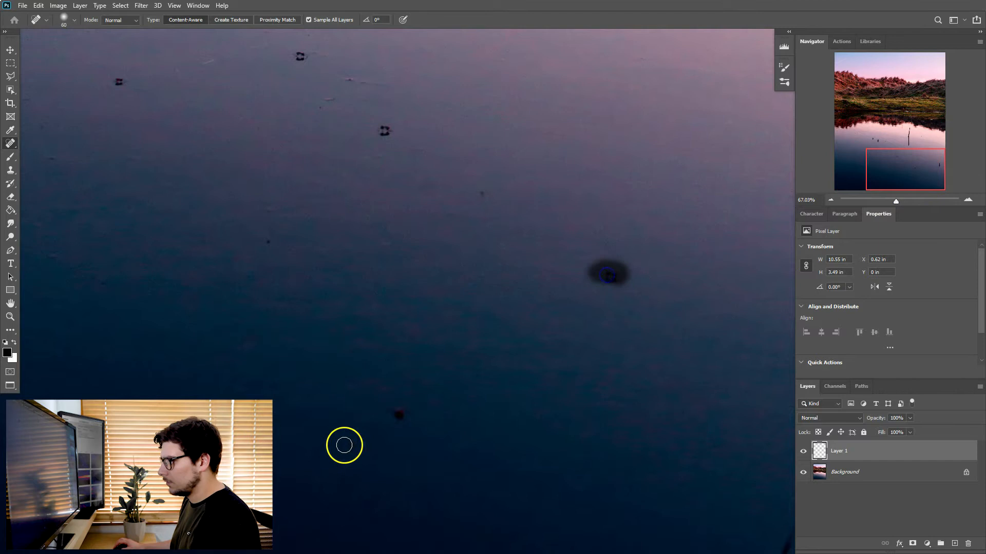
pyautogui.moveTo(399, 413); pyautogui.dragTo(404, 426)
pyautogui.moveTo(460, 199); pyautogui.dragTo(479, 189)
pyautogui.moveTo(610, 278); pyautogui.dragTo(615, 273)
pyautogui.moveTo(278, 242); pyautogui.dragTo(264, 238)
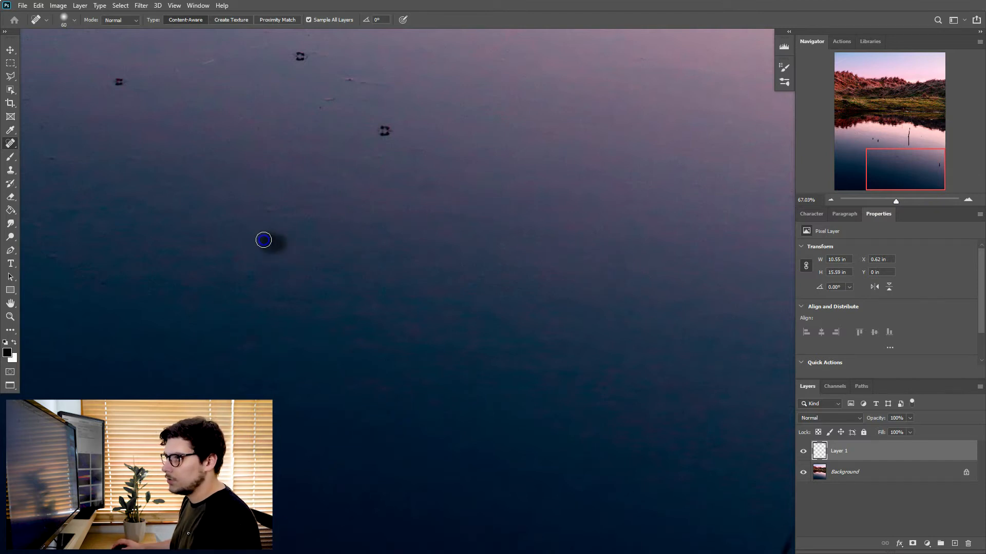
pyautogui.moveTo(374, 145); pyautogui.dragTo(391, 136)
pyautogui.moveTo(328, 99)
pyautogui.mouseDown()
pyautogui.moveTo(350, 81)
pyautogui.moveTo(396, 86)
pyautogui.mouseUp()
pyautogui.click(296, 56)
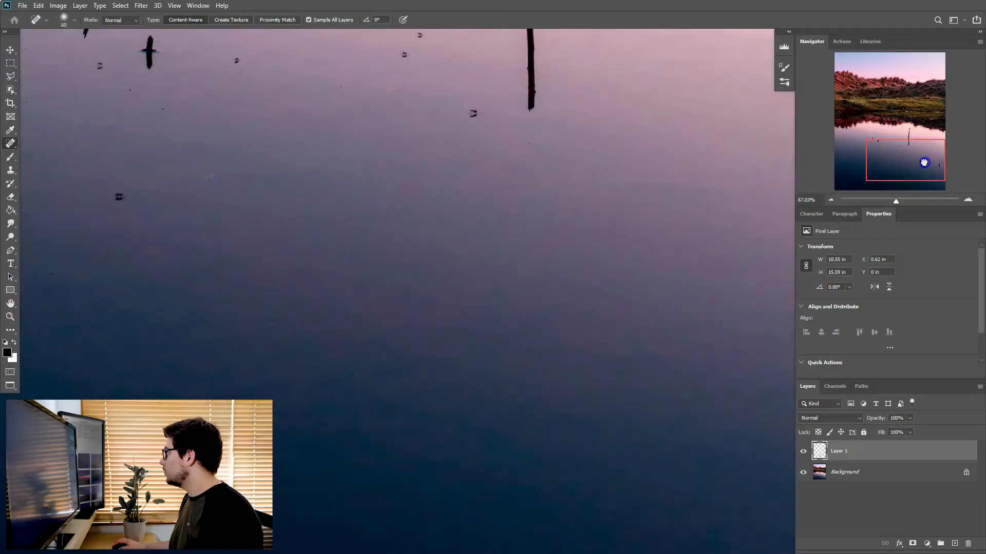
# Reduce the healing brush to 45 px and try it on the small specks in the hillside's reflection.
pyautogui.moveTo(939, 172); pyautogui.dragTo(939, 134)
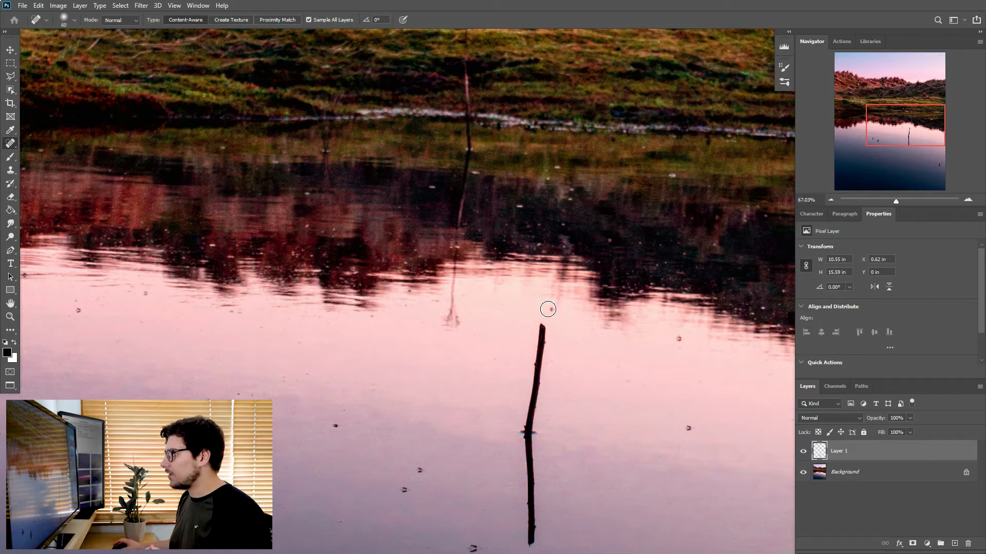
pyautogui.press('[')
pyautogui.press('[')
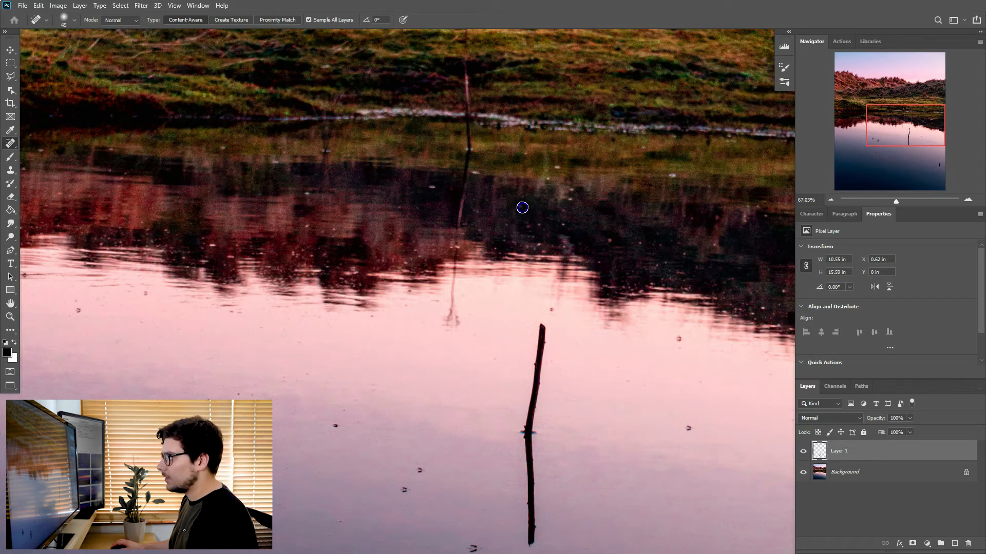
pyautogui.click(431, 188)
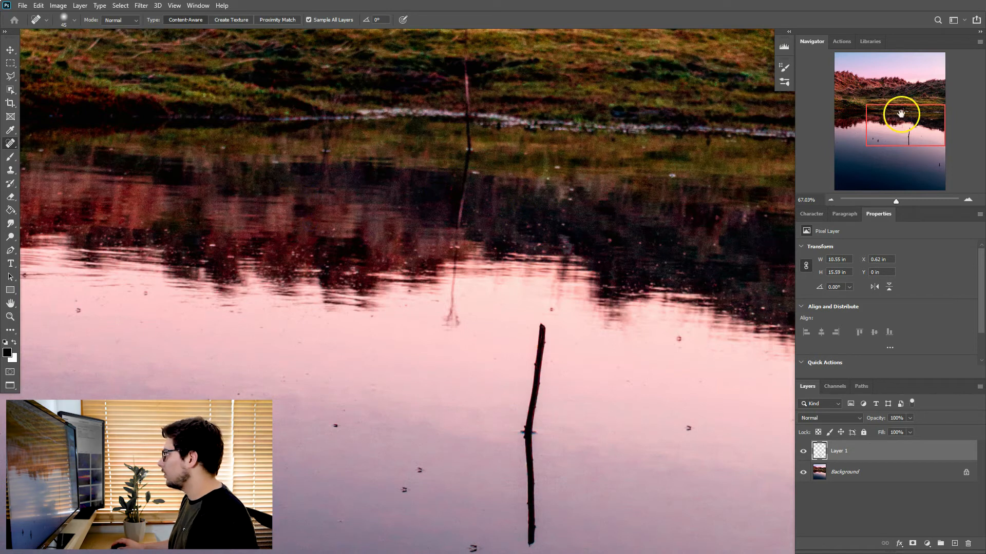
pyautogui.moveTo(902, 110); pyautogui.dragTo(794, 122)
pyautogui.click(515, 224)
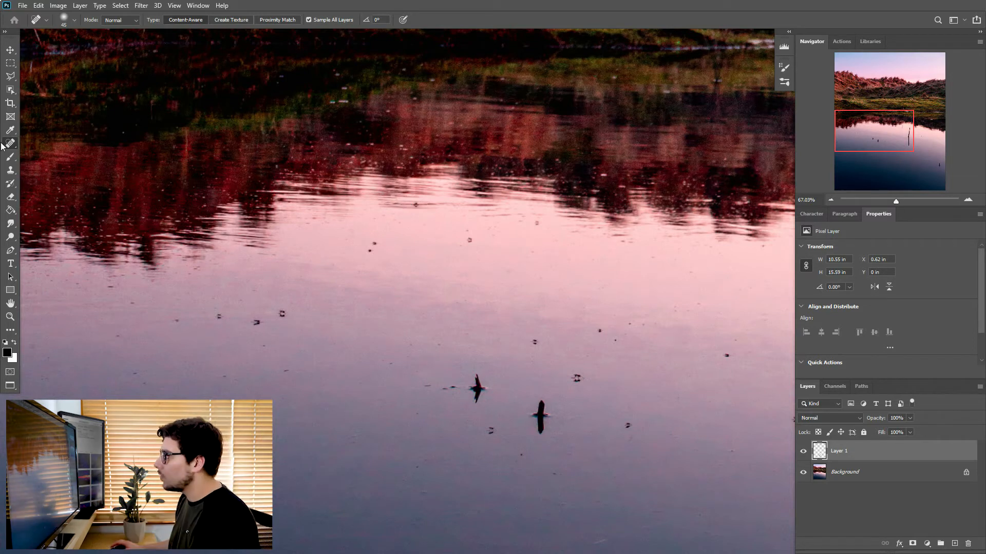
# Clone nearby water over the white streak in the hillside's reflection, using an 80 px Clone Stamp that samples All Layers.
pyautogui.click(10, 171)
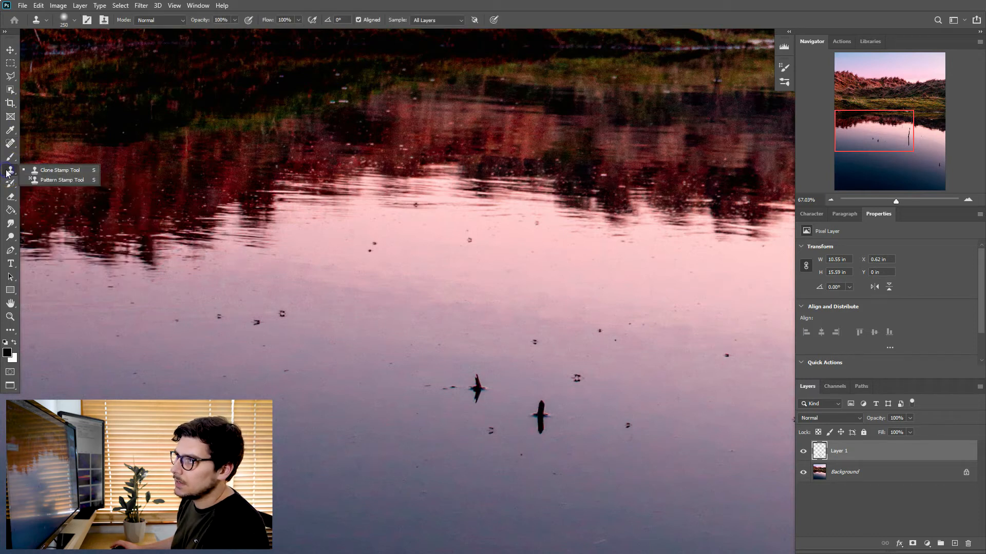
pyautogui.click(6, 172)
pyautogui.press('[')
pyautogui.press('[')
pyautogui.press('[')
pyautogui.press('[')
pyautogui.press('[')
pyautogui.press('[')
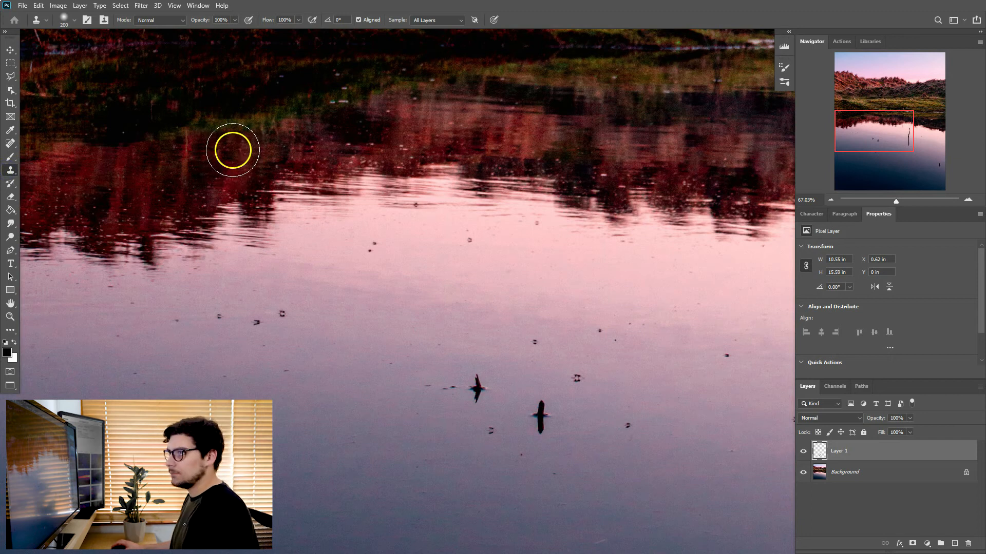
pyautogui.press('[')
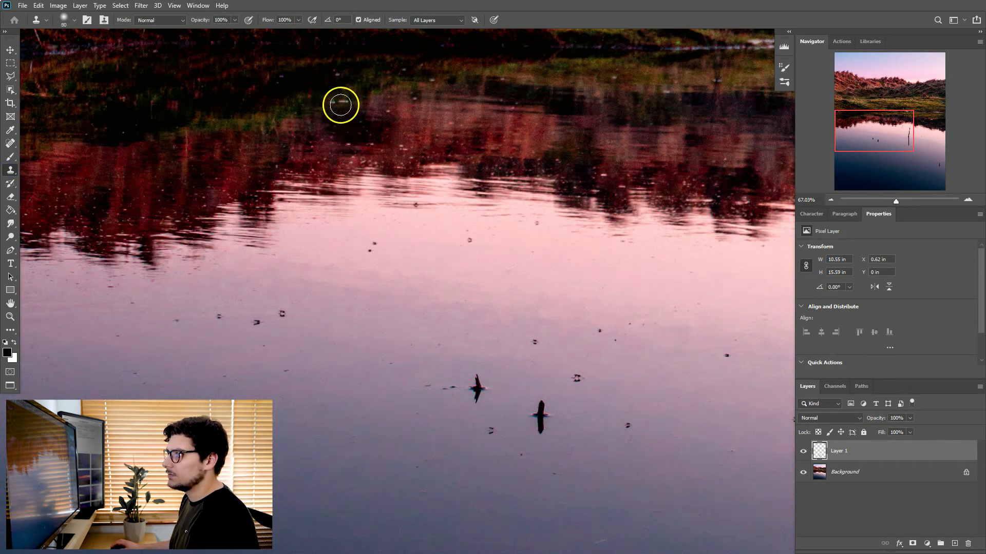
pyautogui.click(867, 123)
pyautogui.moveTo(867, 123); pyautogui.dragTo(866, 120)
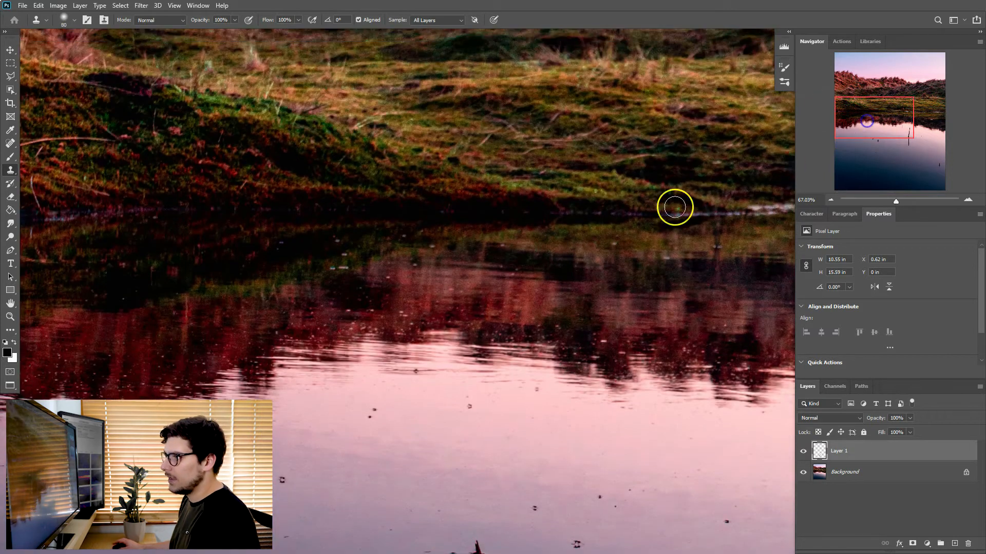
pyautogui.keyDown('alt'); pyautogui.click(298, 273); pyautogui.keyUp('alt')
pyautogui.moveTo(349, 259)
pyautogui.mouseDown()
pyautogui.moveTo(333, 275)
pyautogui.moveTo(281, 279)
pyautogui.mouseUp()
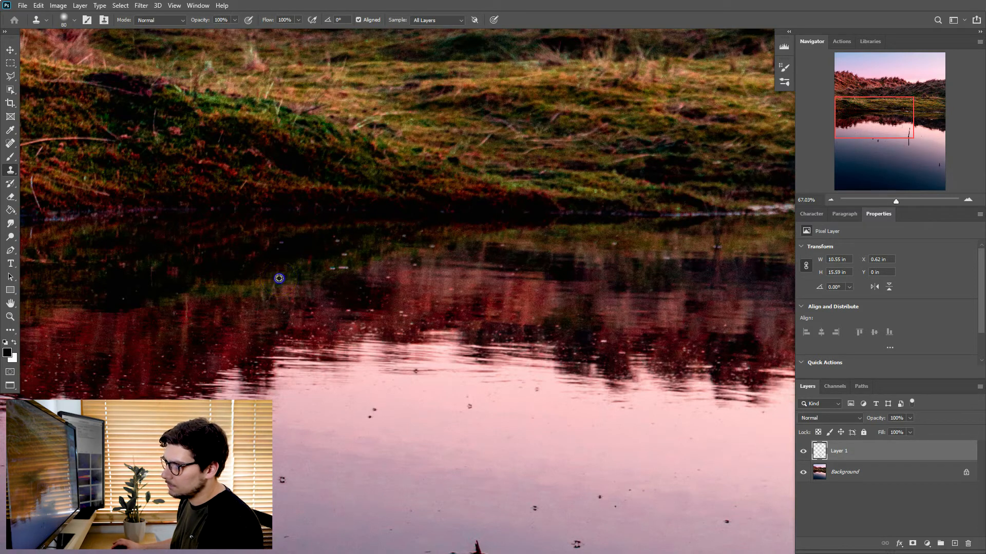
pyautogui.moveTo(308, 270); pyautogui.dragTo(335, 266)
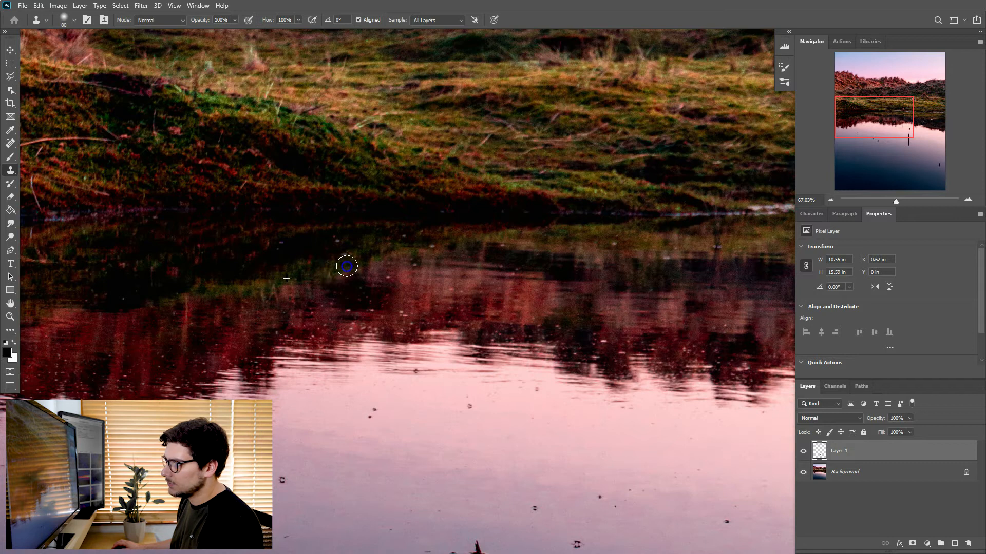
pyautogui.click(433, 19)
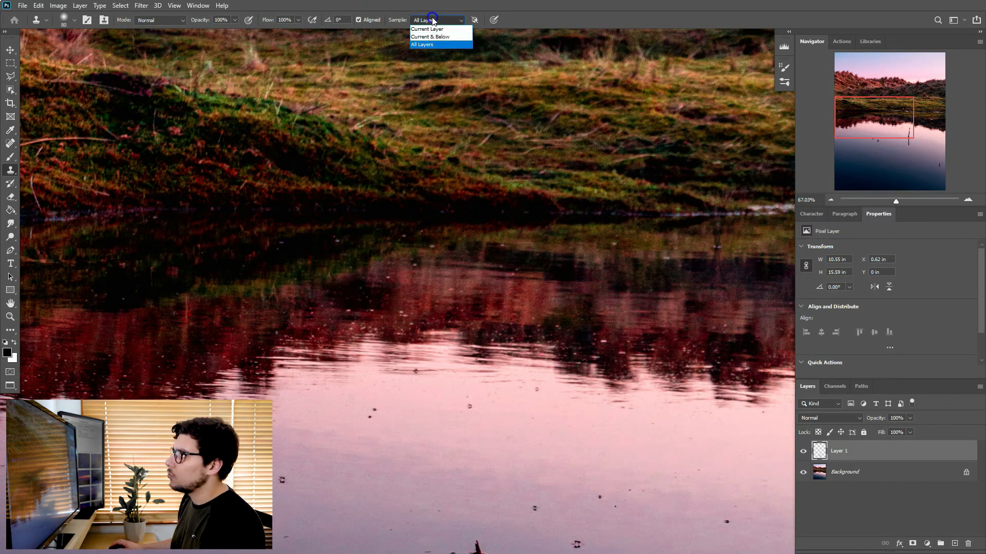
pyautogui.click(430, 45)
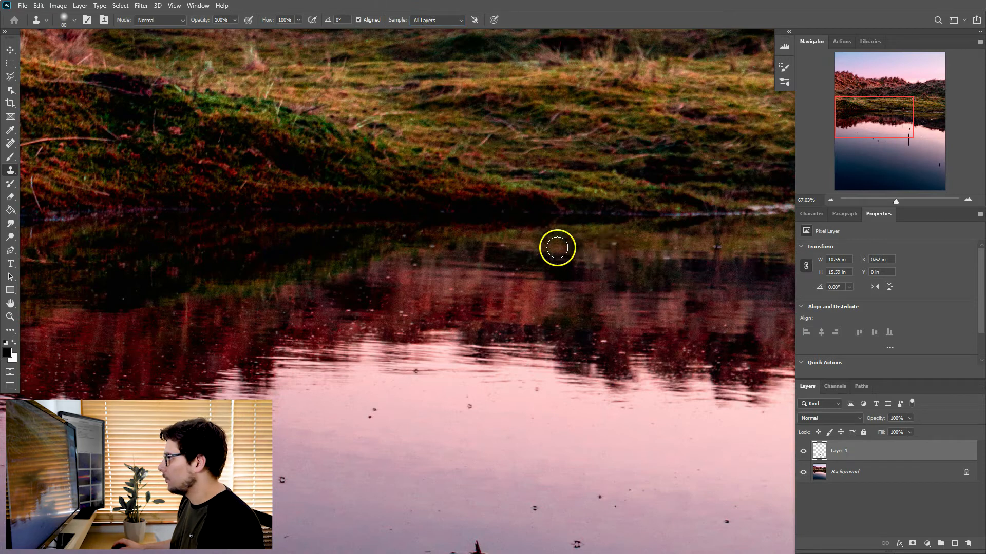
# Hide and show Layer 1 to compare the cloned hillside reflection with the original.
pyautogui.keyDown('alt'); pyautogui.click(407, 240); pyautogui.keyUp('alt')
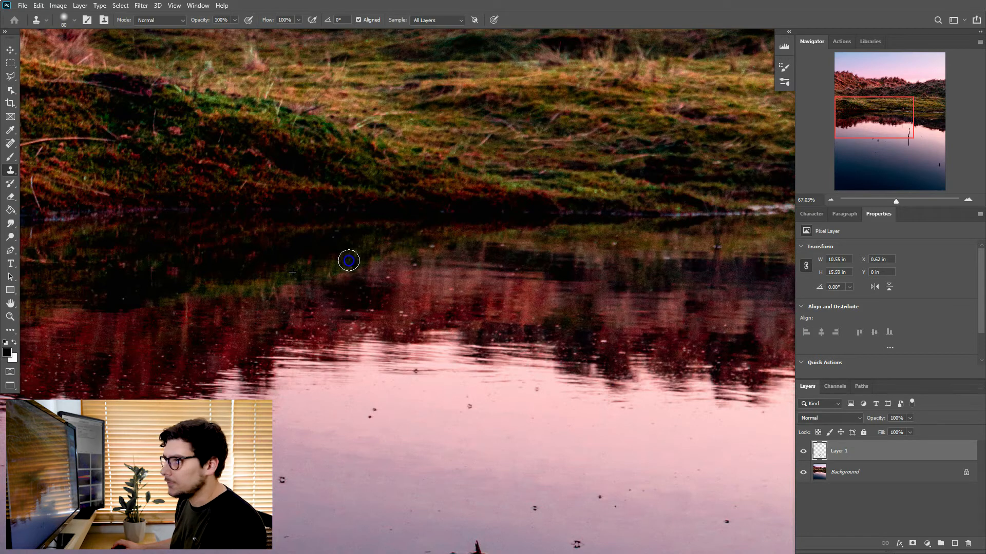
pyautogui.click(804, 453)
pyautogui.click(804, 454)
pyautogui.click(804, 453)
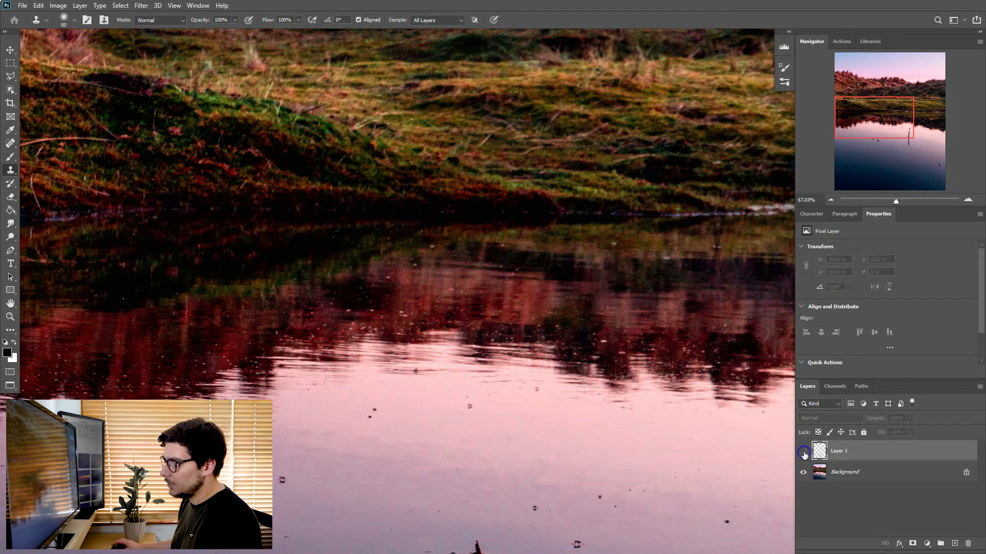
pyautogui.click(804, 453)
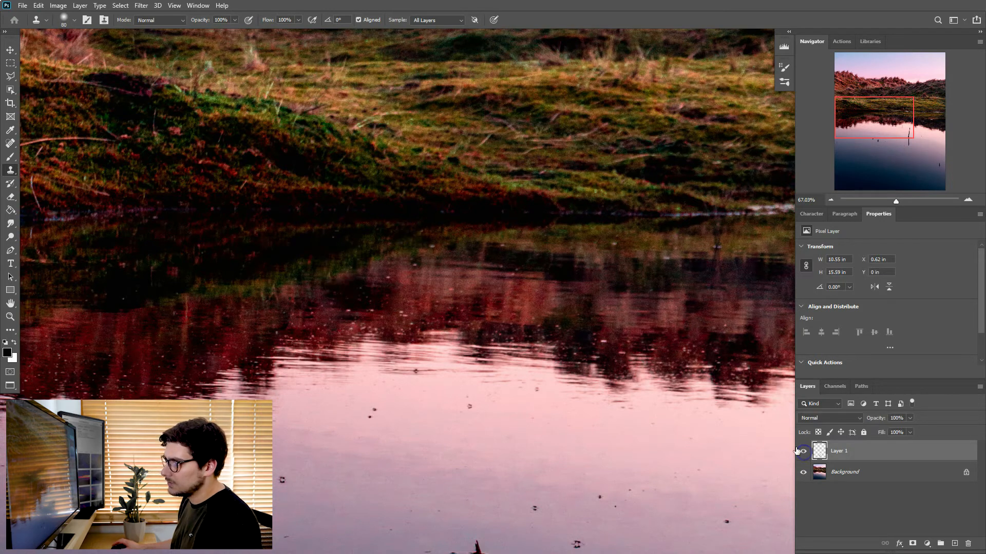
pyautogui.click(183, 6)
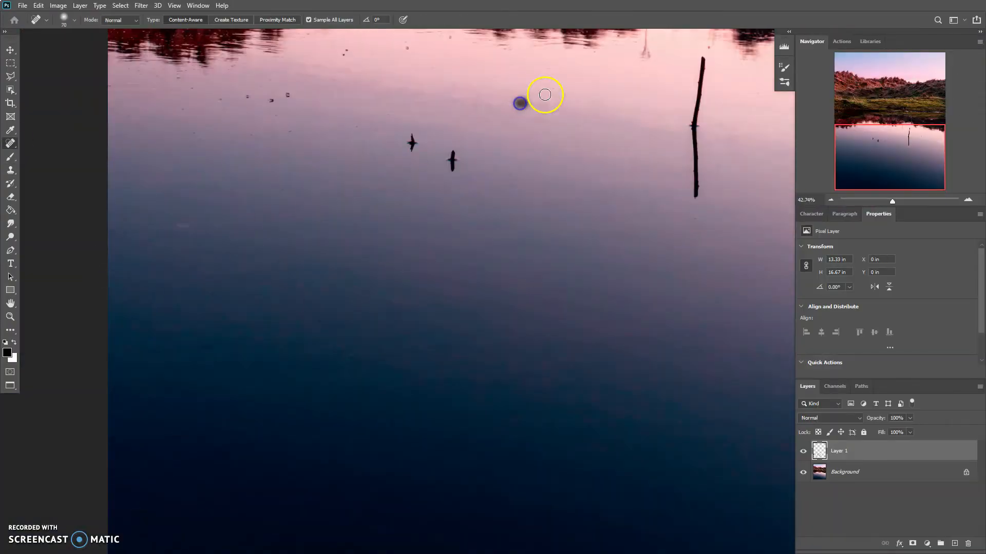
# Heal the remaining specks across the lake's surface and the hillside's reflection with the Spot Healing Brush.
pyautogui.scroll(5, 119, 297)
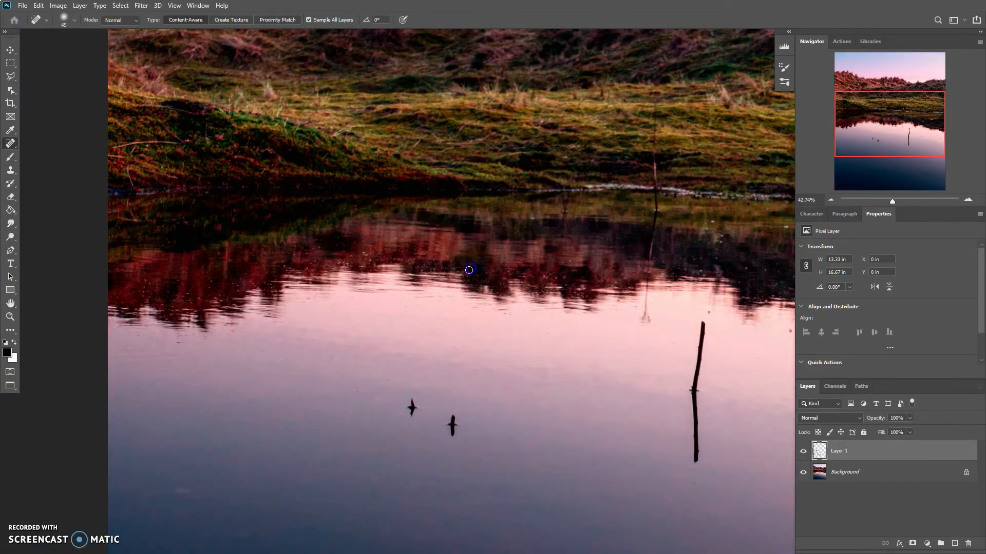
pyautogui.hscroll(3, 469, 269)
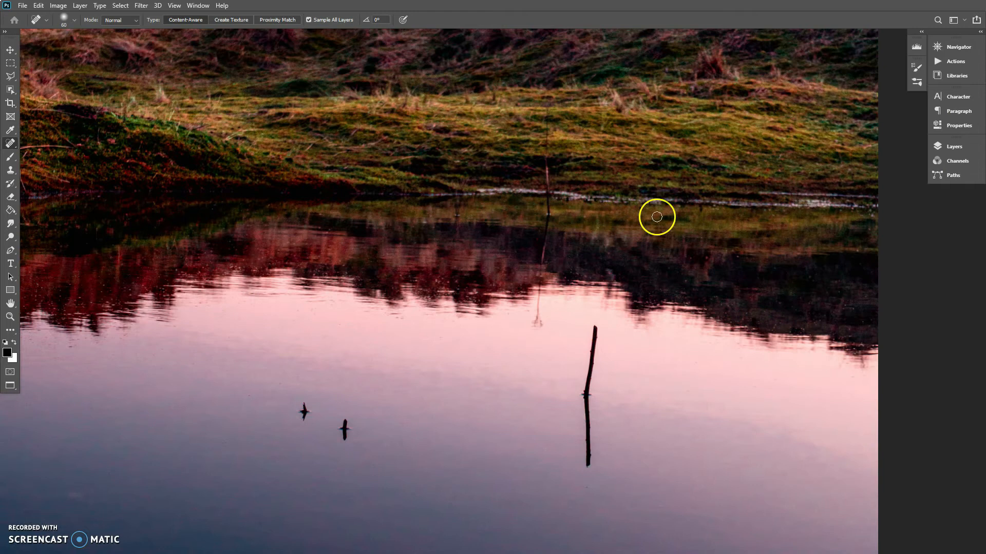
pyautogui.scroll(-5, 507, 105)
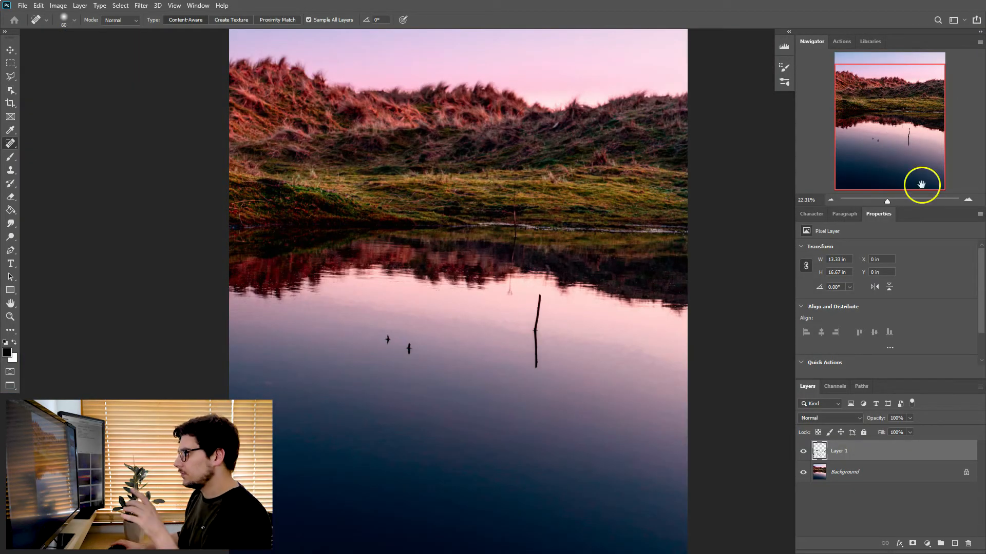
# Compare the photo with and without Layer 1, fit it on screen, and isolate the healing strokes by briefly hiding the Background.
pyautogui.click(803, 450)
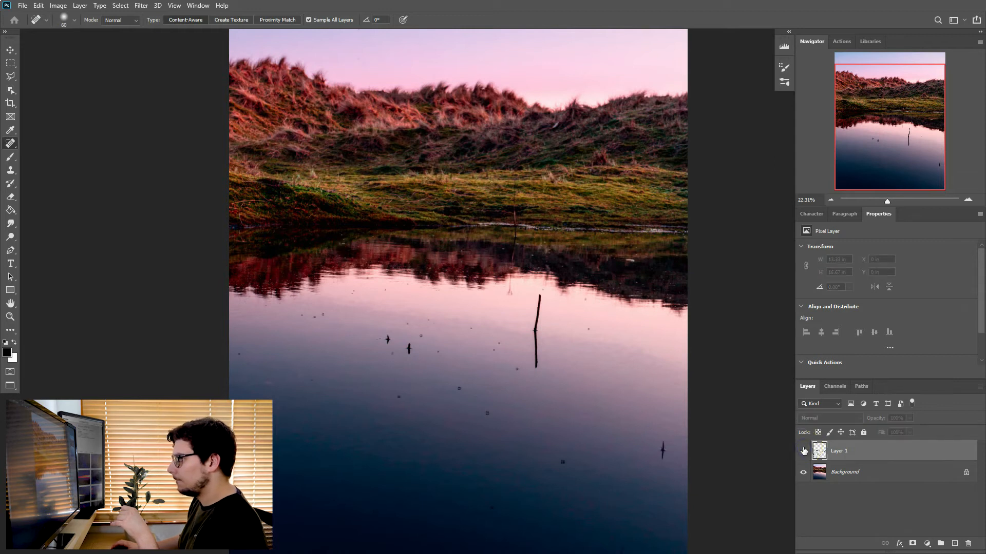
pyautogui.click(804, 451)
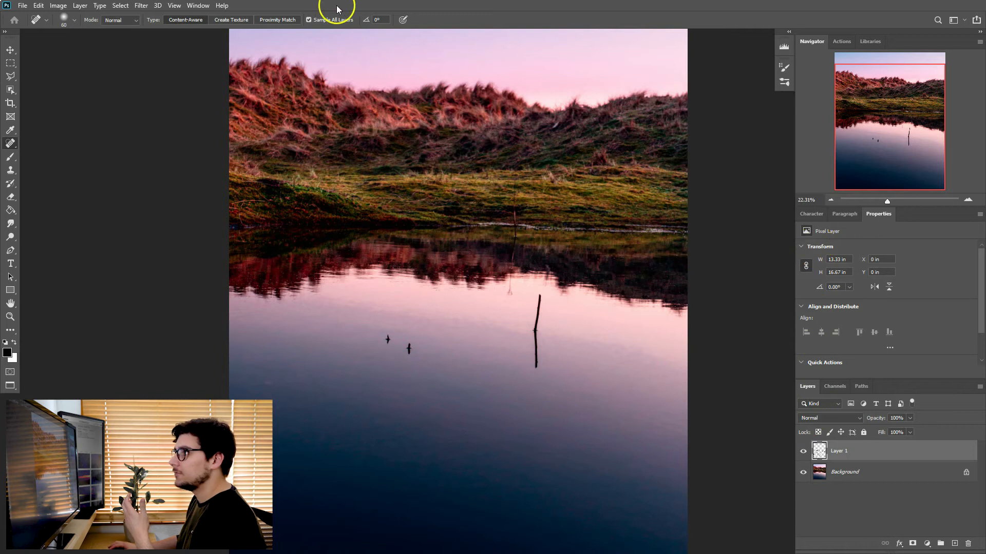
pyautogui.hotkey('ctrl', '0')
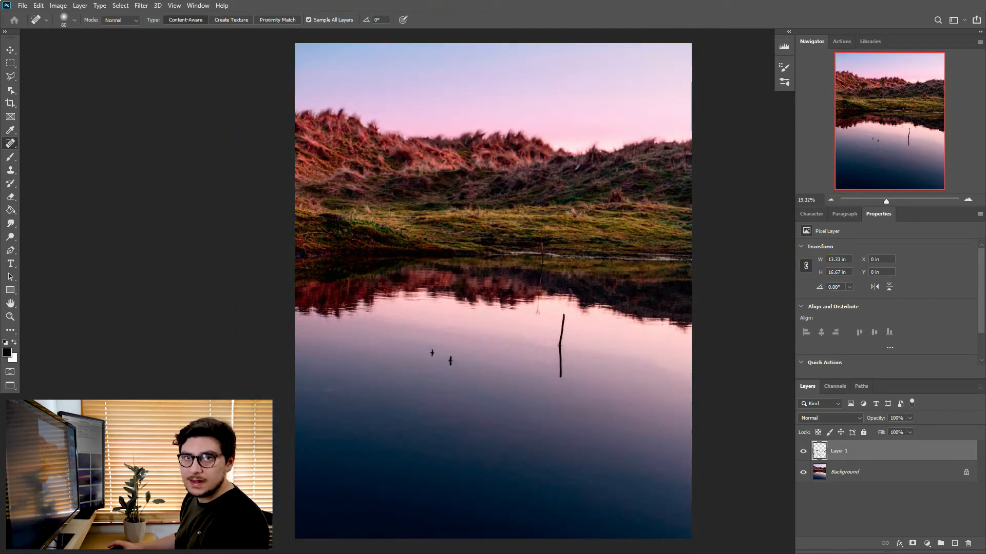
pyautogui.click(804, 472)
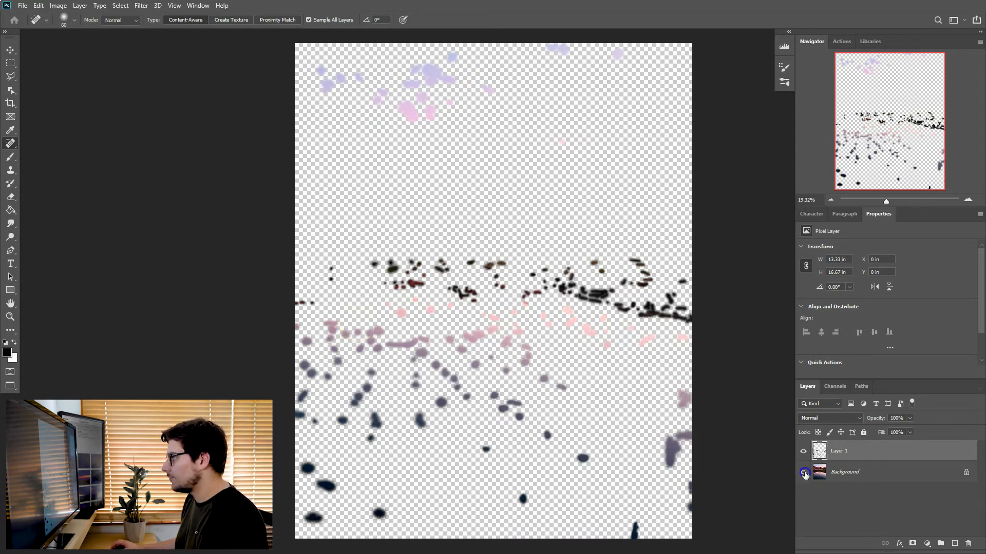
pyautogui.click(804, 473)
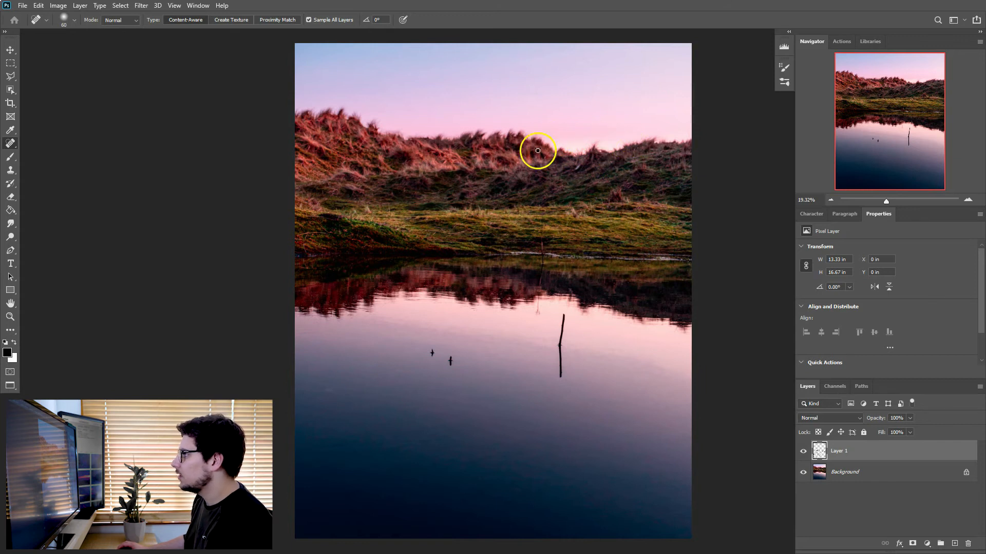
# Add an empty layer above Layer 1 for retouching the grassy ridge against the sky.
pyautogui.moveTo(881, 198); pyautogui.dragTo(894, 199)
pyautogui.moveTo(885, 135); pyautogui.dragTo(895, 101)
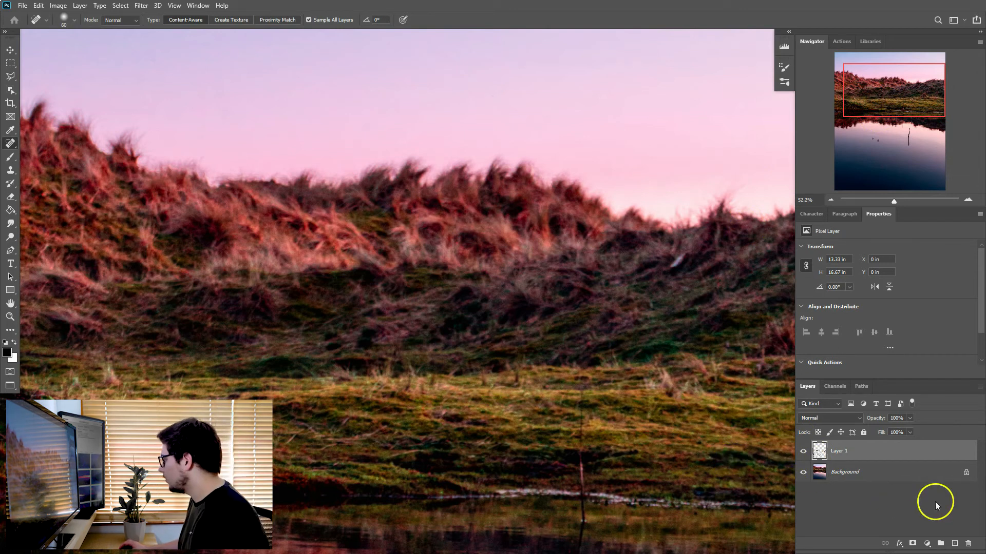
pyautogui.click(955, 544)
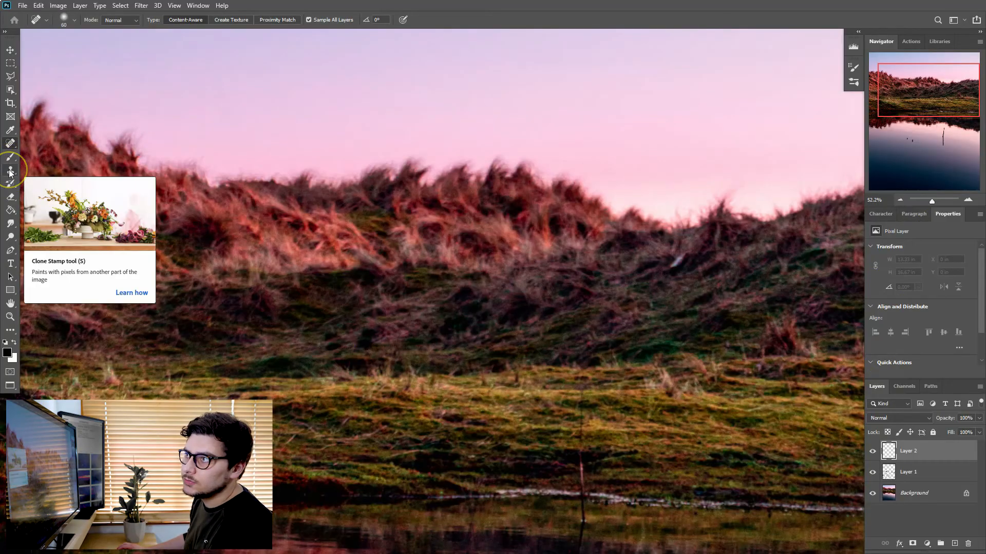
# Clone sky over the grass tufts along the ridge's edge with a 150 px Clone Stamp that samples All Layers.
pyautogui.click(10, 171)
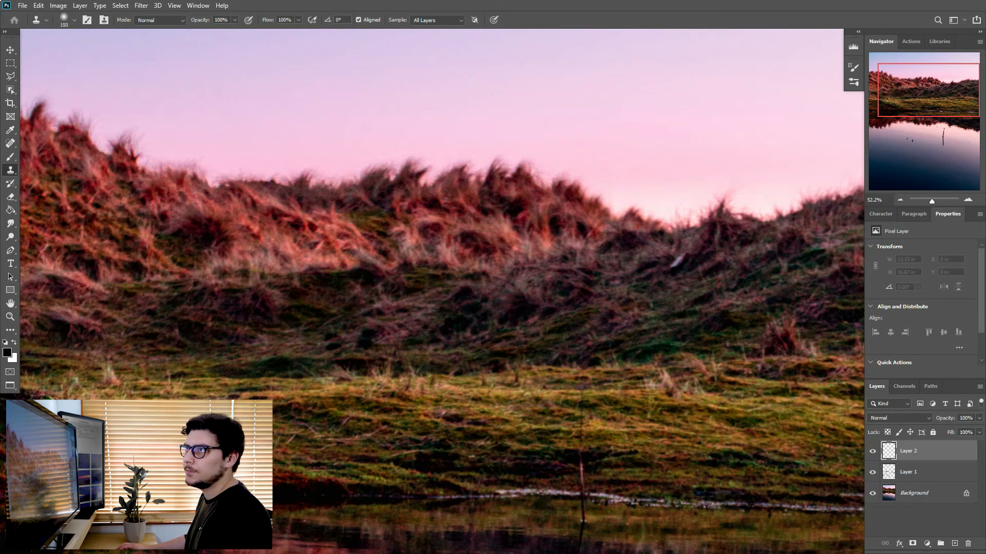
pyautogui.press(']')
pyautogui.moveTo(615, 193)
pyautogui.mouseDown()
pyautogui.moveTo(634, 200)
pyautogui.moveTo(596, 186)
pyautogui.moveTo(620, 200)
pyautogui.moveTo(663, 201)
pyautogui.moveTo(645, 187)
pyautogui.moveTo(673, 185)
pyautogui.moveTo(647, 211)
pyautogui.moveTo(695, 212)
pyautogui.moveTo(720, 193)
pyautogui.moveTo(717, 182)
pyautogui.moveTo(754, 180)
pyautogui.moveTo(721, 203)
pyautogui.moveTo(759, 201)
pyautogui.moveTo(744, 206)
pyautogui.moveTo(797, 200)
pyautogui.moveTo(828, 183)
pyautogui.moveTo(609, 181)
pyautogui.moveTo(557, 169)
pyautogui.moveTo(600, 177)
pyautogui.moveTo(628, 206)
pyautogui.moveTo(715, 214)
pyautogui.moveTo(774, 207)
pyautogui.mouseUp()
pyautogui.moveTo(922, 93); pyautogui.dragTo(923, 90)
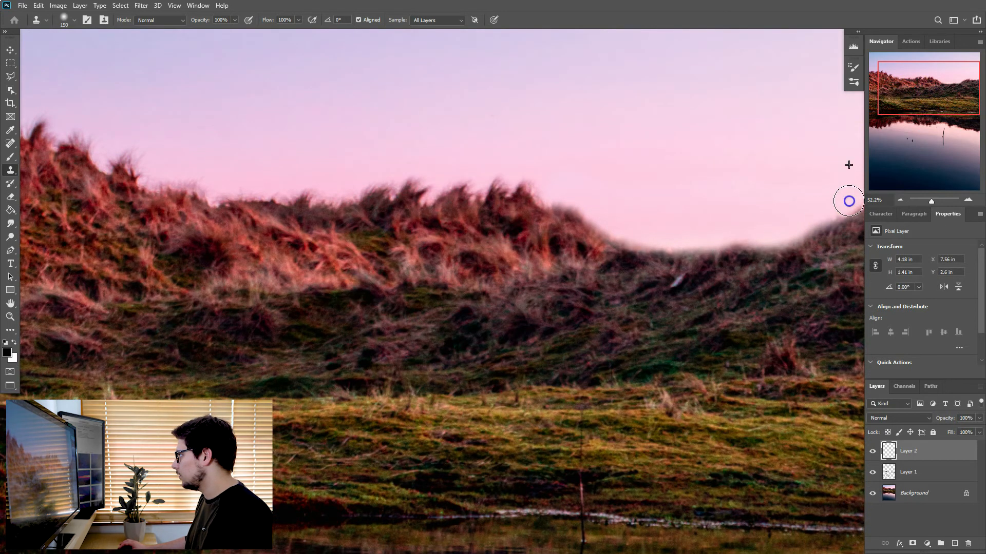
pyautogui.moveTo(225, 195)
pyautogui.mouseDown()
pyautogui.moveTo(224, 197)
pyautogui.moveTo(179, 173)
pyautogui.moveTo(145, 170)
pyautogui.mouseUp()
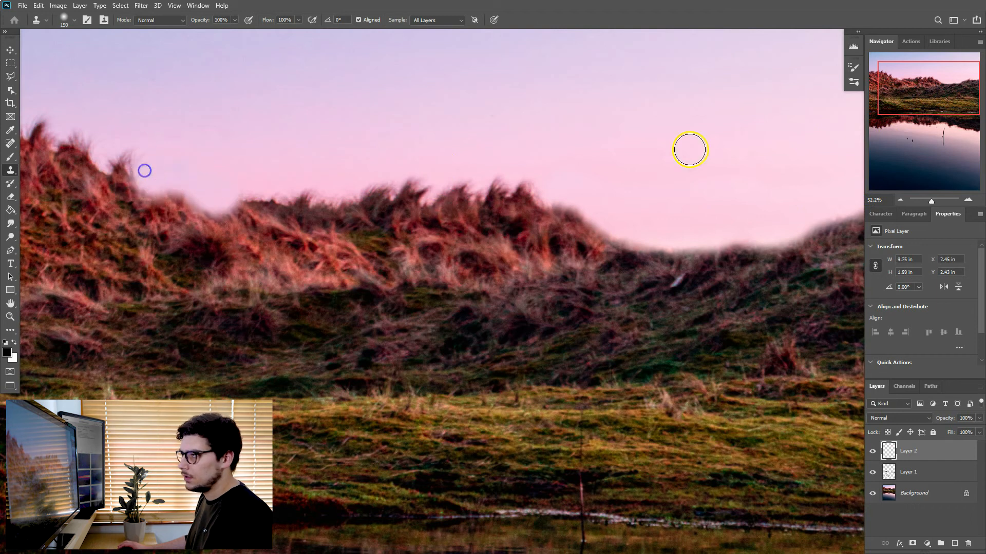
pyautogui.moveTo(949, 80)
pyautogui.mouseDown()
pyautogui.moveTo(941, 72)
pyautogui.moveTo(946, 91)
pyautogui.mouseUp()
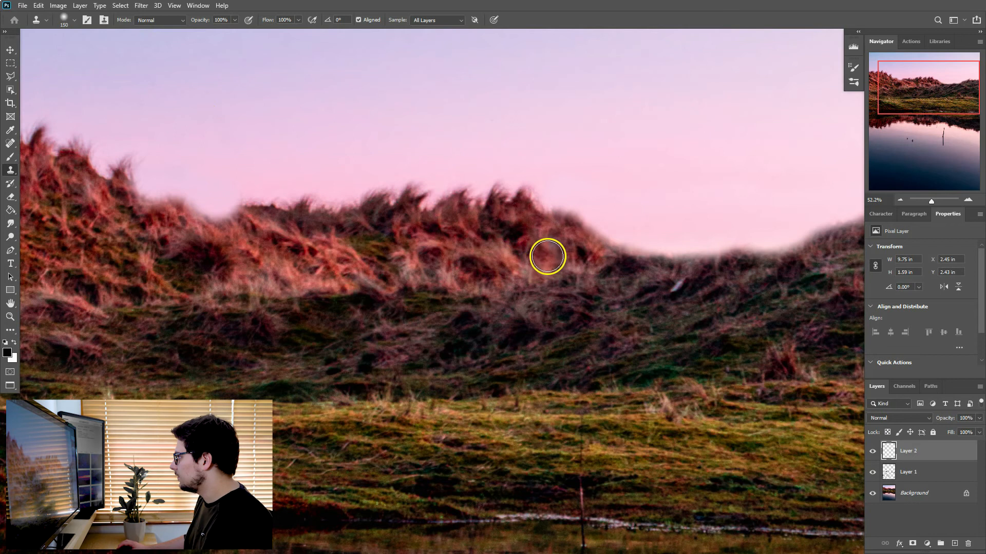
# Set Layer 2's blend mode to Darken and compare the whole photo with the layer hidden and shown.
pyautogui.click(925, 419)
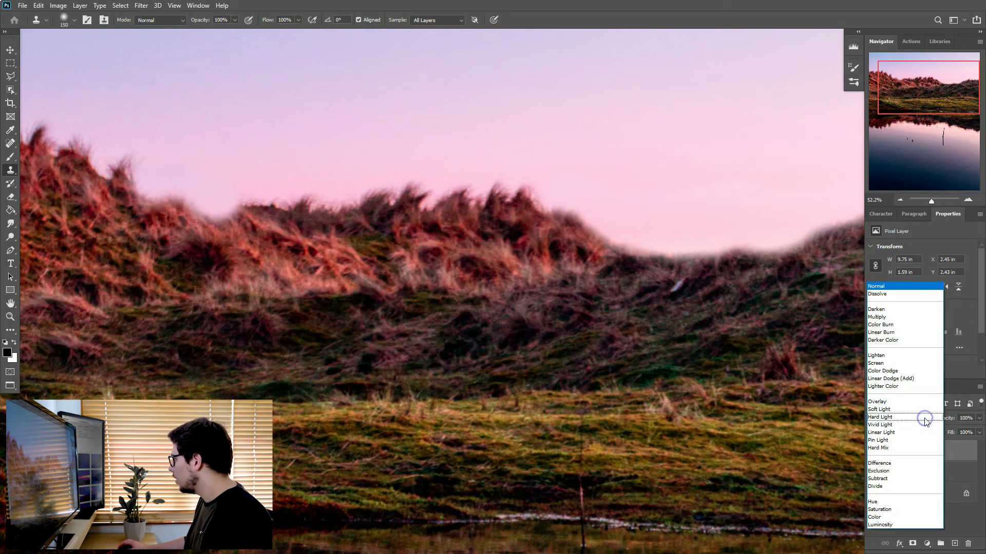
pyautogui.click(885, 310)
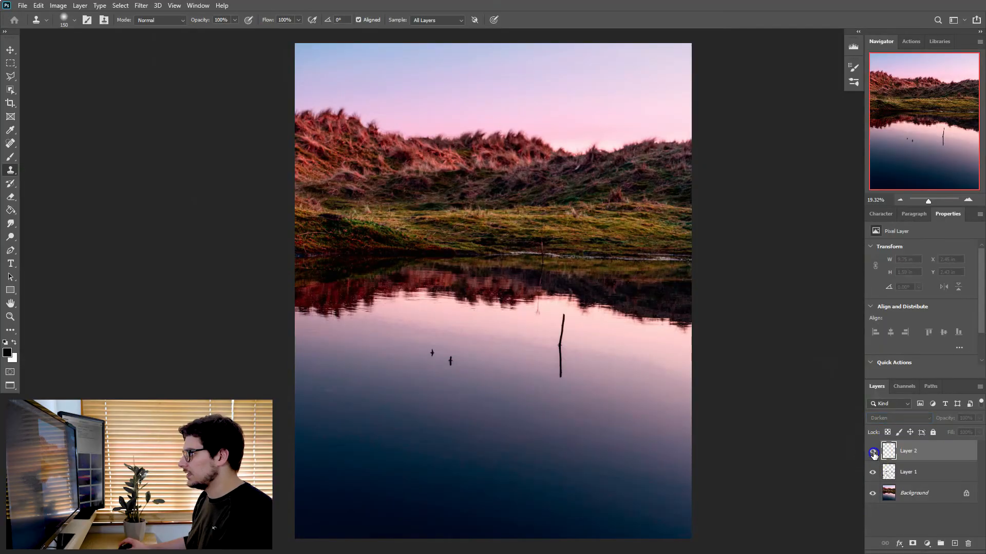
pyautogui.click(873, 454)
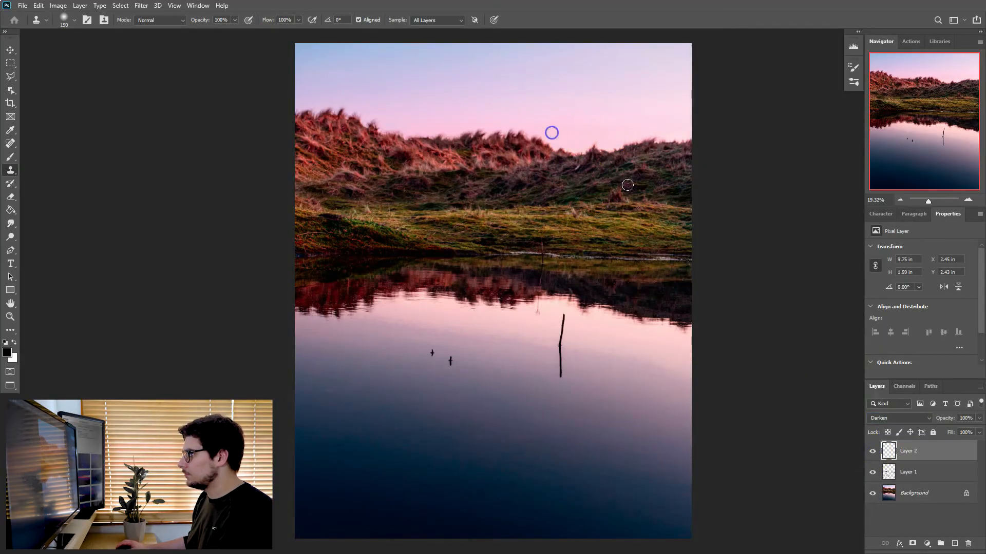
pyautogui.click(875, 452)
pyautogui.click(875, 453)
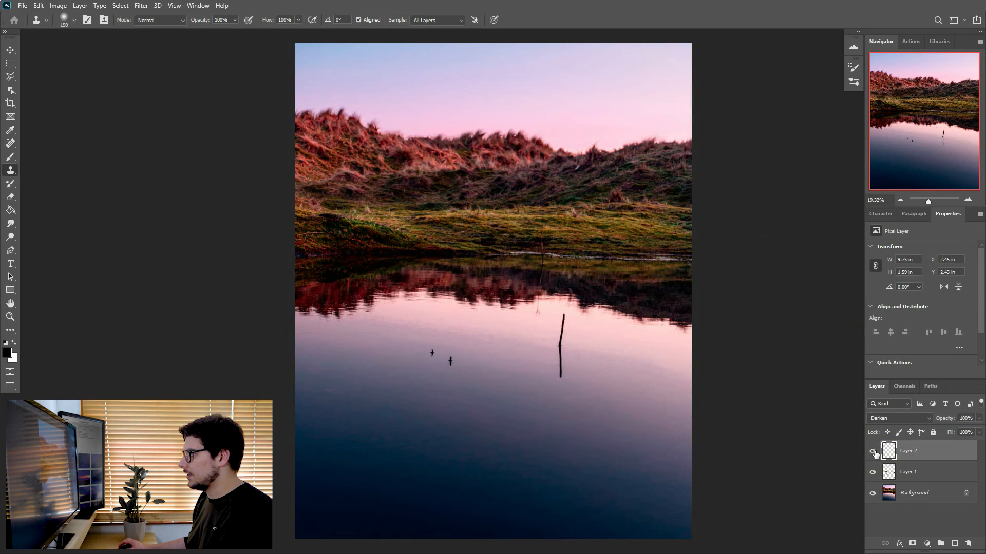
# Group Layer 1 and Layer 2, and switch the group's visibility to compare the retouched photo with the original.
pyautogui.keyDown('shift'); pyautogui.click(927, 466); pyautogui.keyUp('shift')
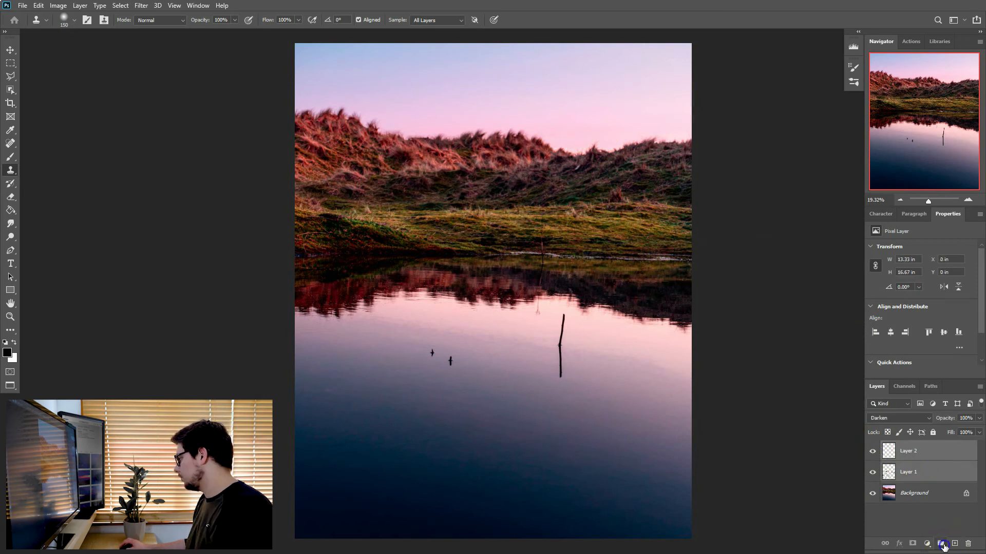
pyautogui.click(941, 544)
pyautogui.keyDown('alt'); pyautogui.click(872, 450); pyautogui.keyUp('alt')
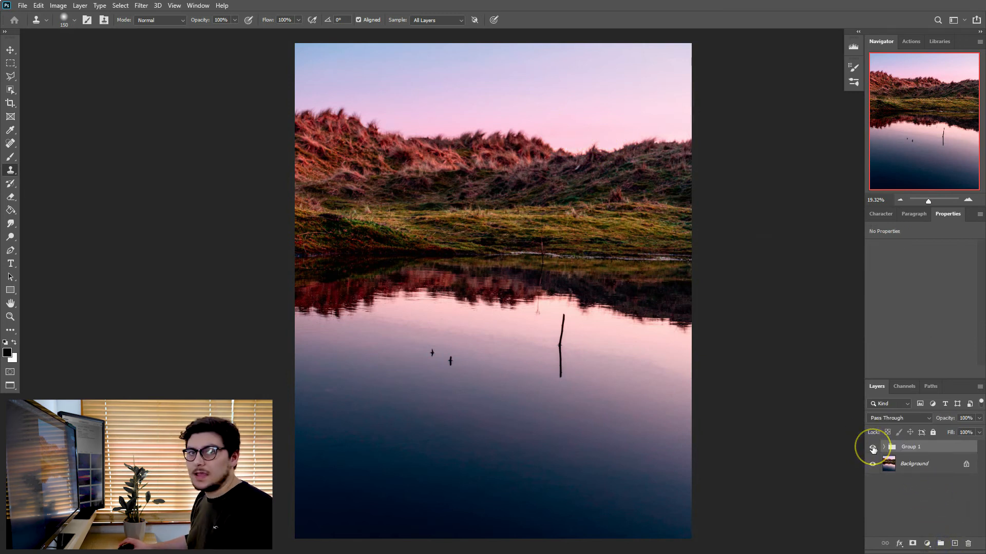
pyautogui.click(873, 449)
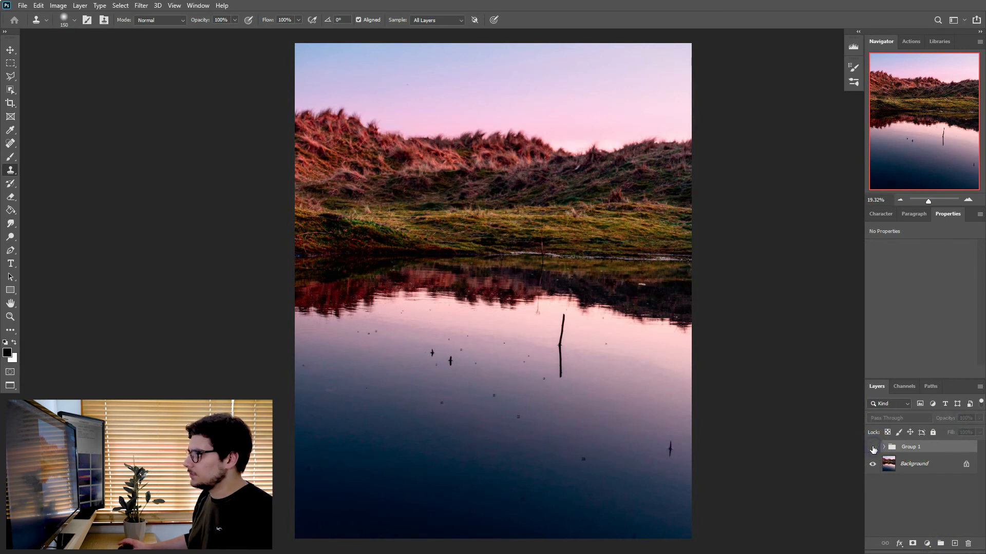
pyautogui.click(873, 449)
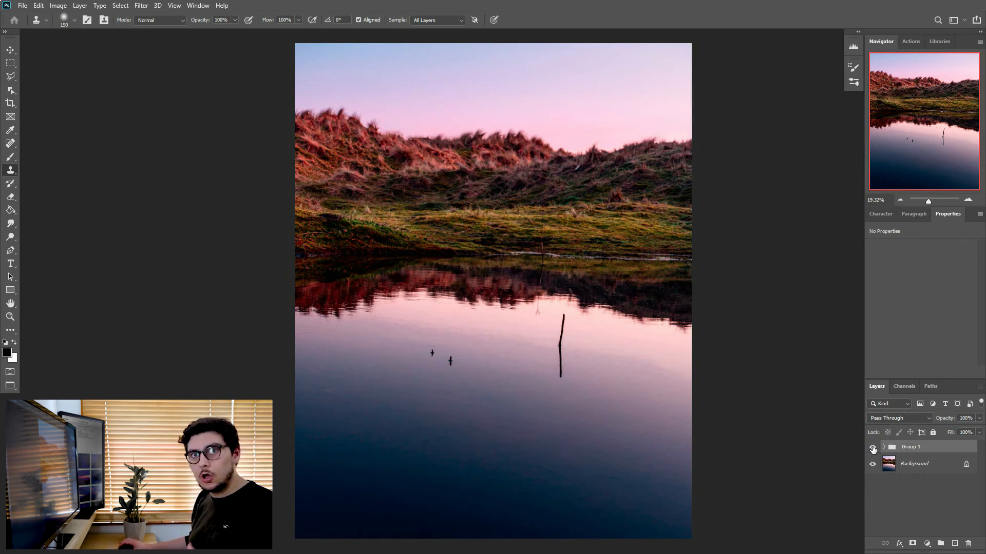
pyautogui.click(873, 448)
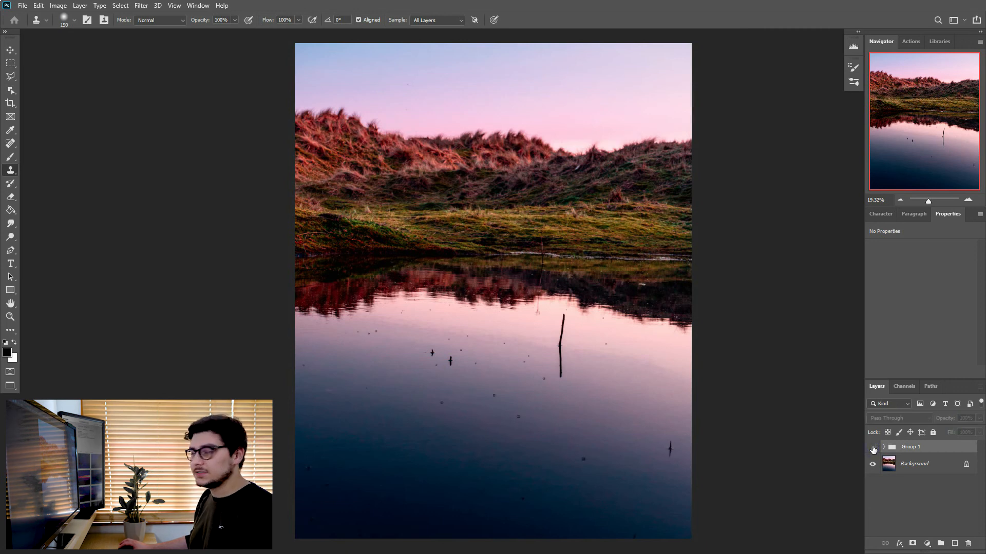